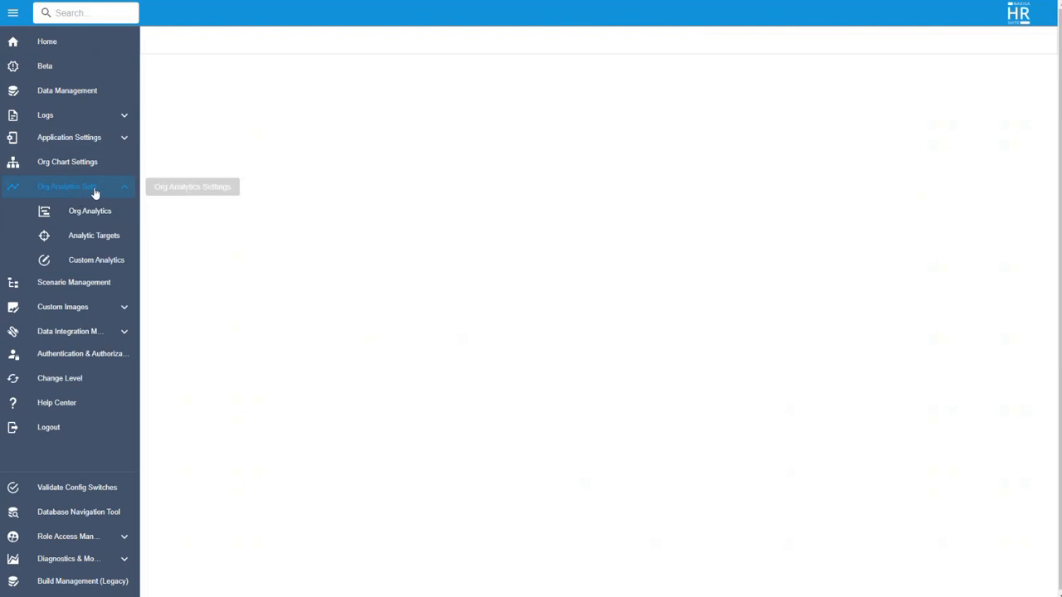
Open the Employee Dashboard Designer from the Dashboard Settings of Org Analytics
left_click(110, 212)
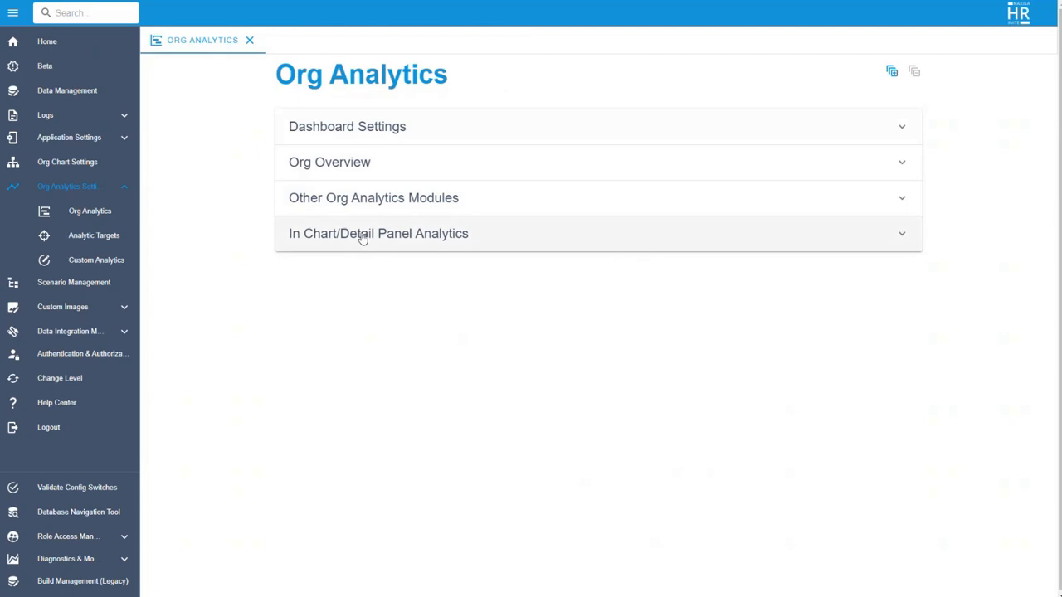
left_click(326, 204)
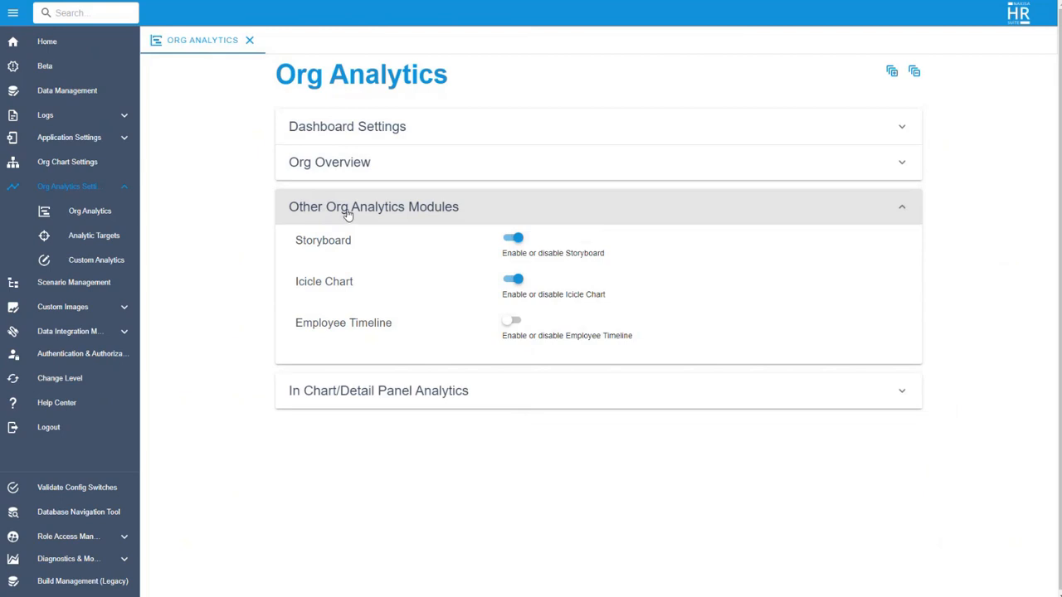
left_click(348, 214)
left_click(355, 137)
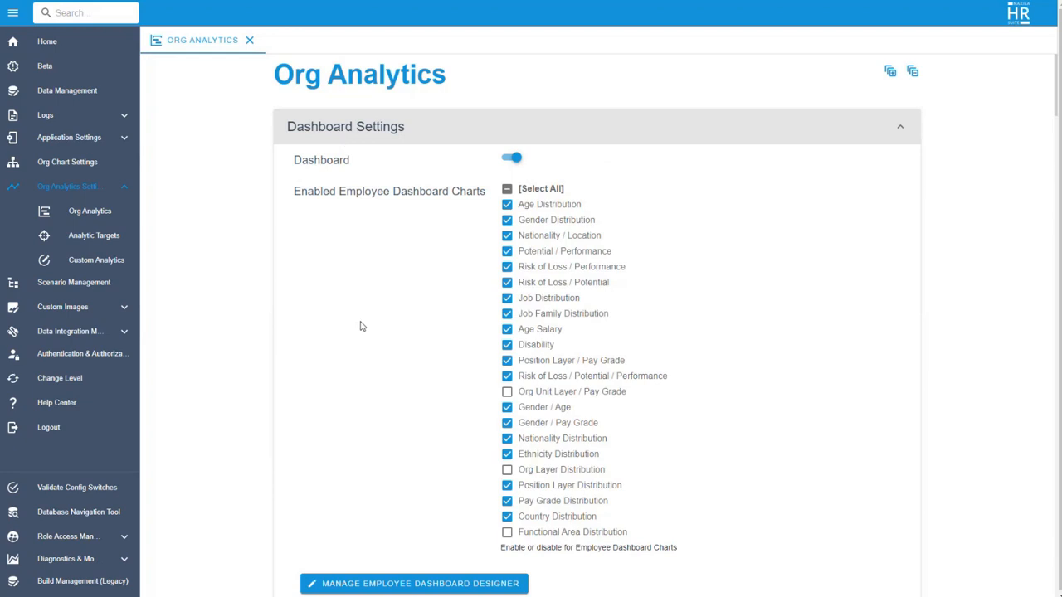
scroll(362, 339, "down", 3)
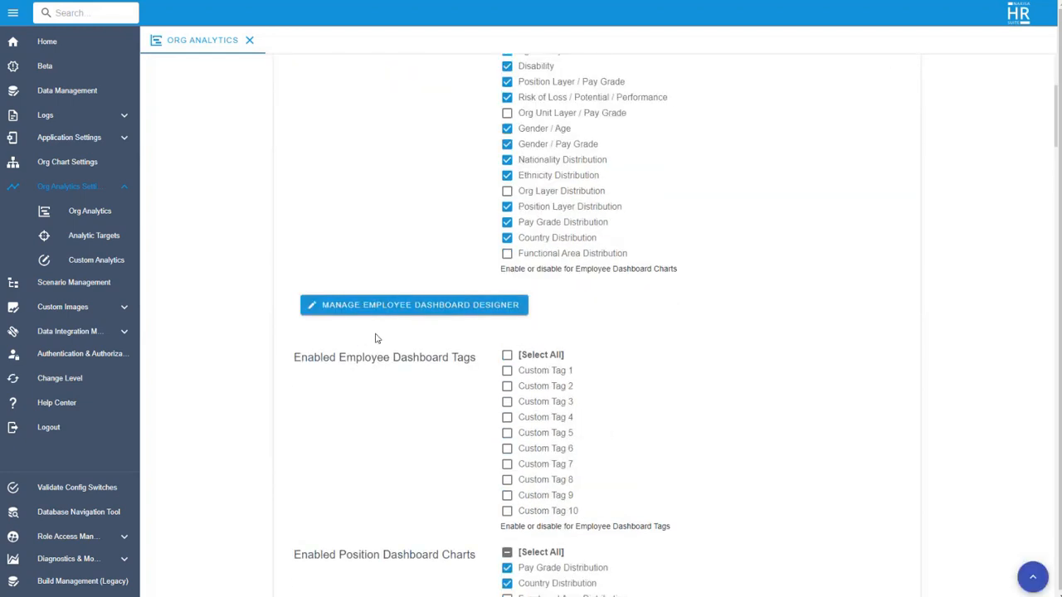
left_click(409, 314)
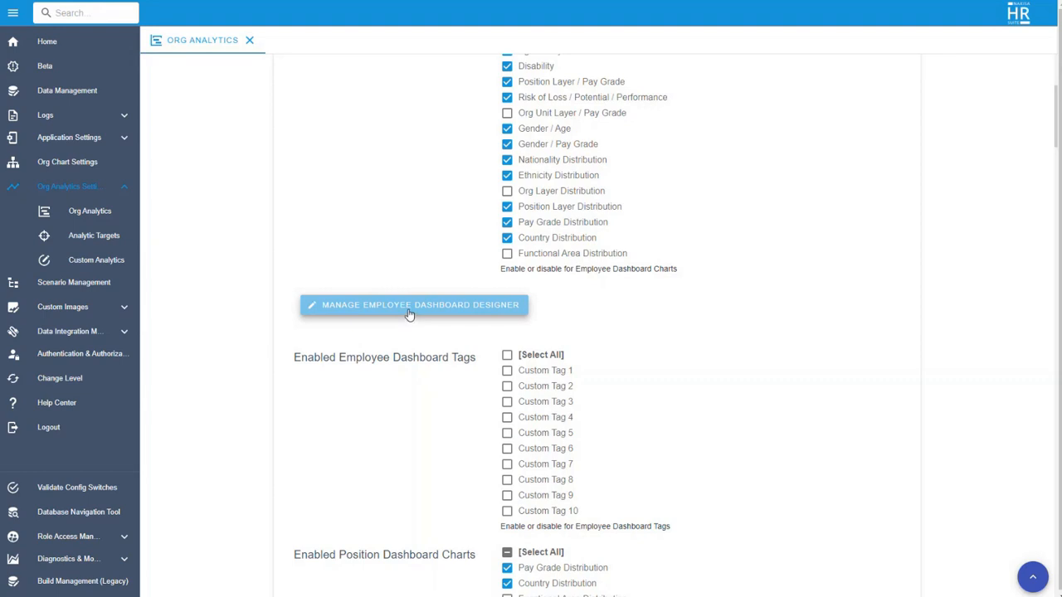
left_click(409, 313)
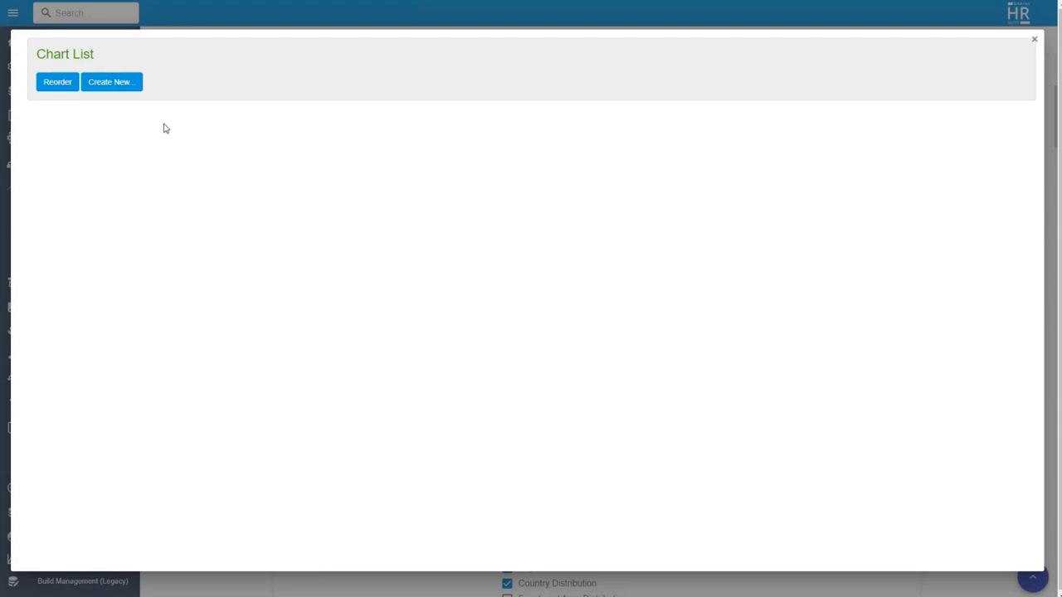
Start a new pie chart and save its English title as "Employee Class Chart"
left_click(106, 84)
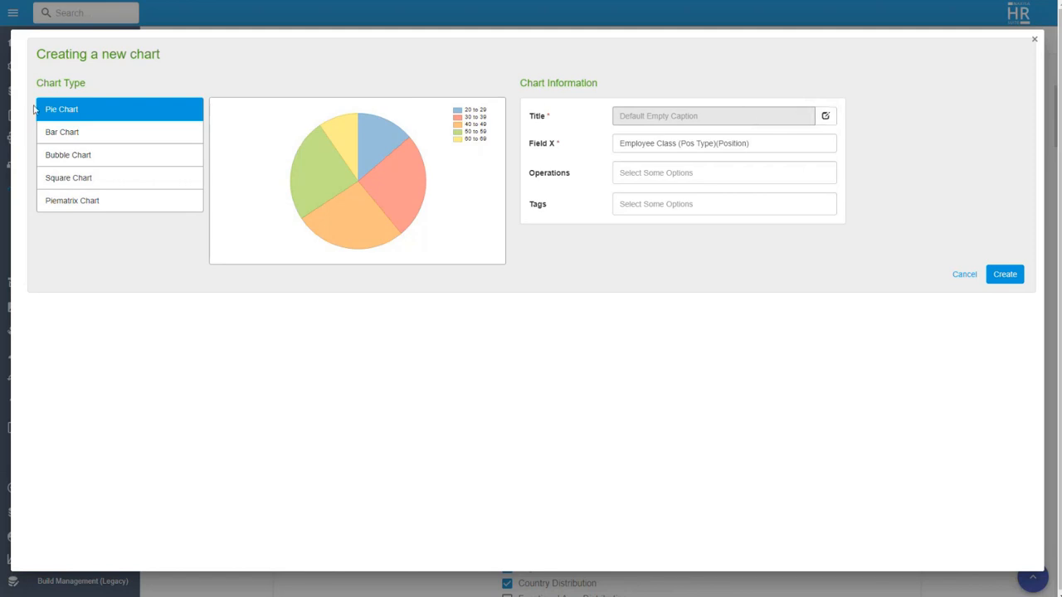
left_click(72, 133)
left_click(129, 119)
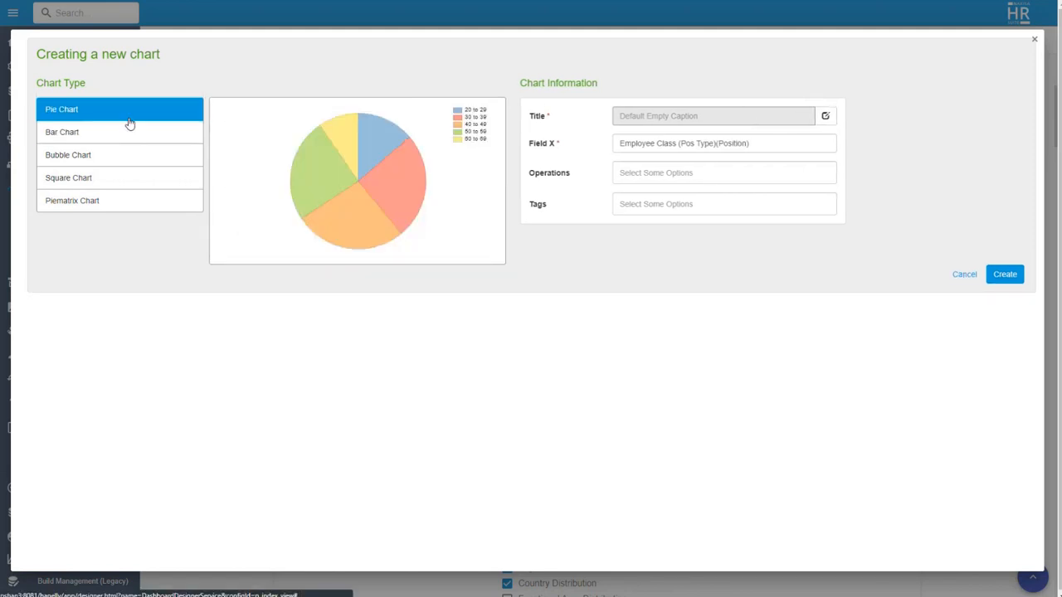
left_click(826, 116)
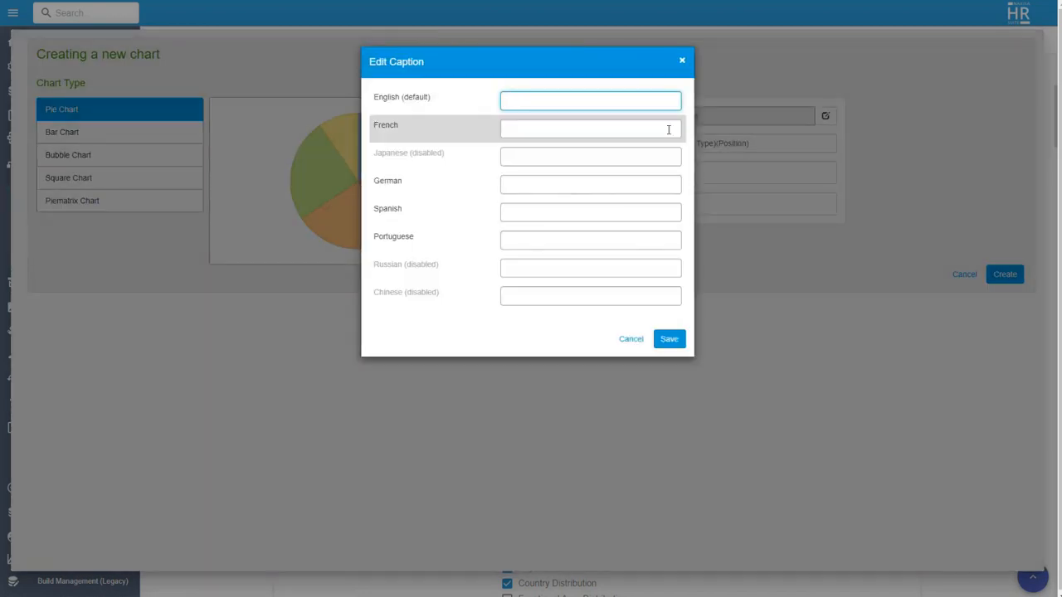
type("Employee Class Chart")
left_click(670, 338)
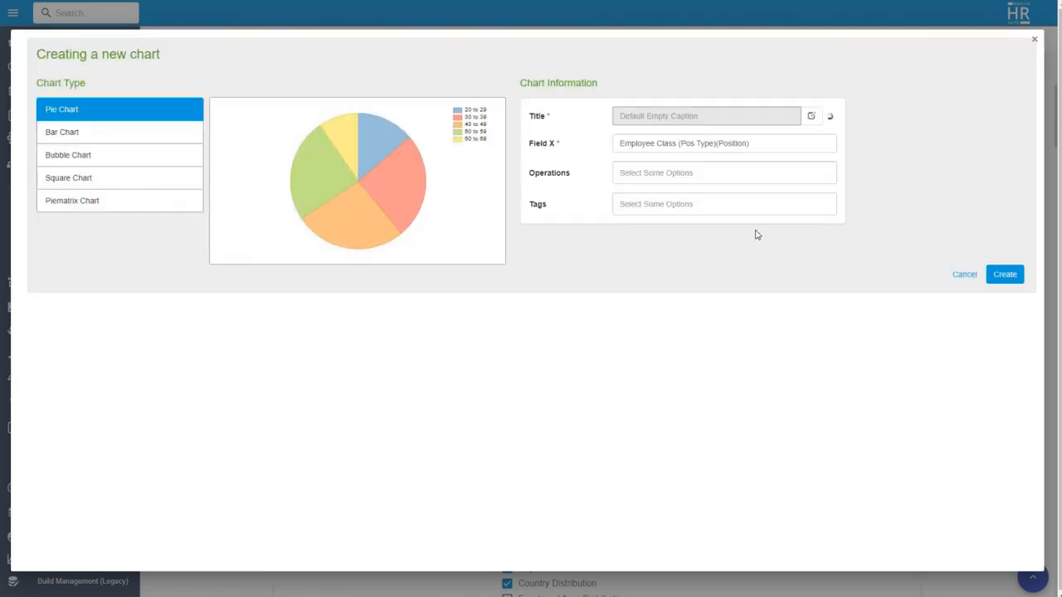
Set the pie chart's Field X to Employee Class (Pos Type)(Position) and add the operations Headcount, Salary Average (USD) and Salary Sum (USD)
left_click(664, 143)
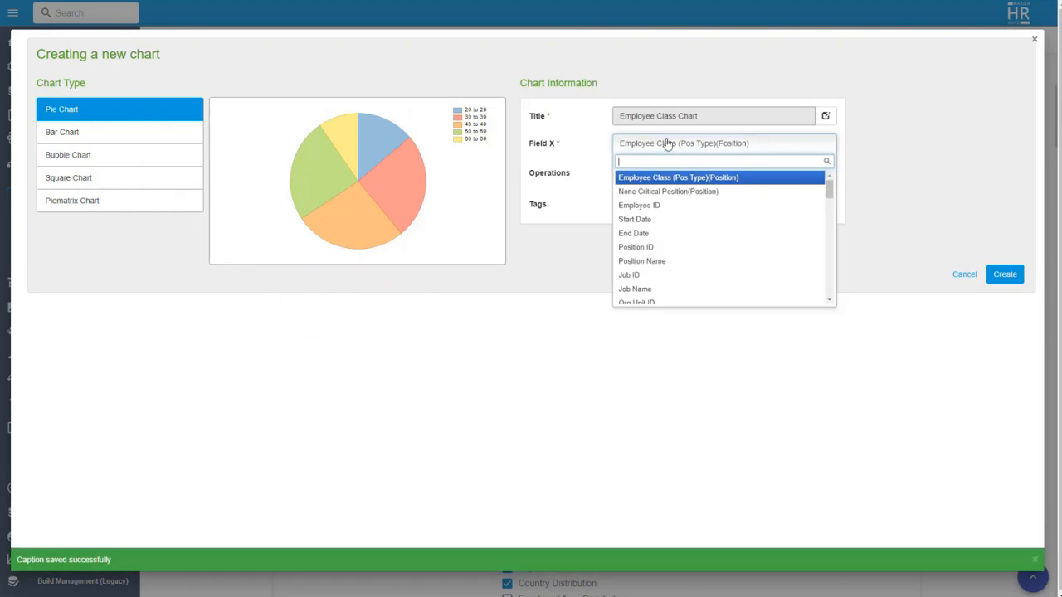
left_click(688, 180)
left_click(641, 173)
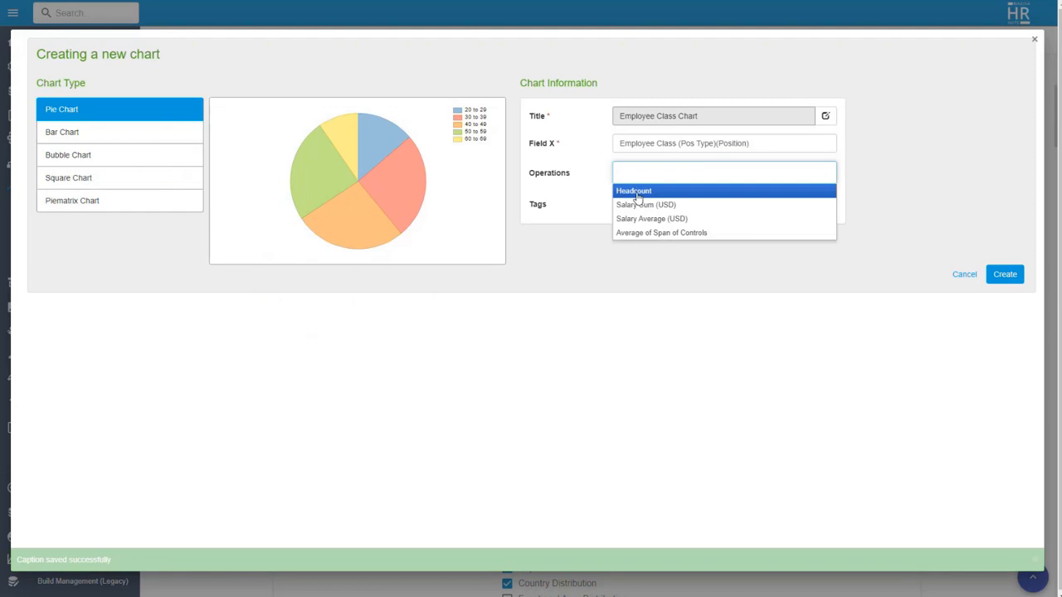
left_click(637, 193)
left_click(637, 189)
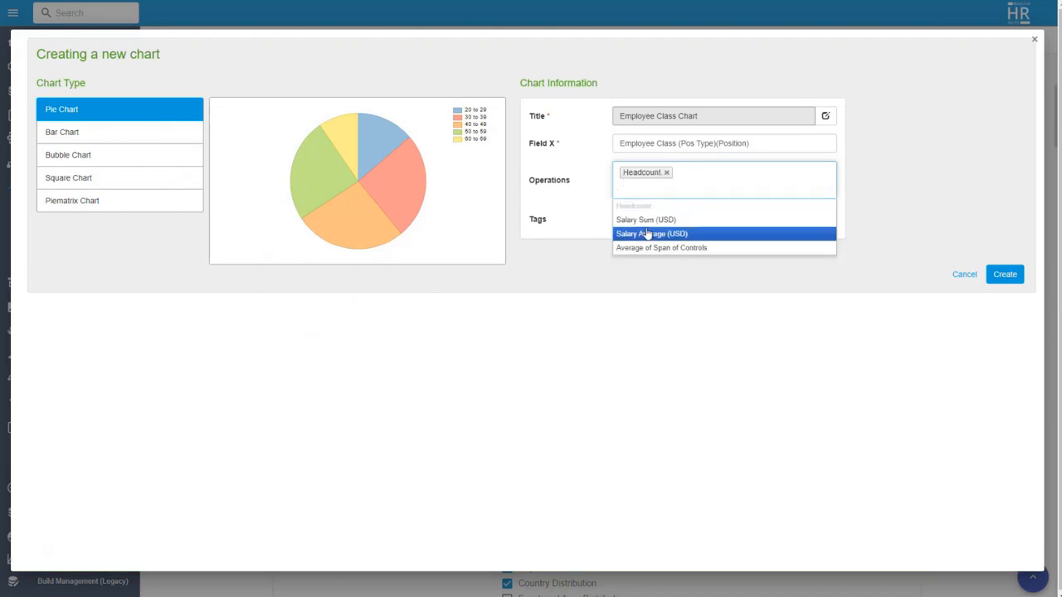
left_click(647, 235)
left_click(666, 197)
left_click(654, 219)
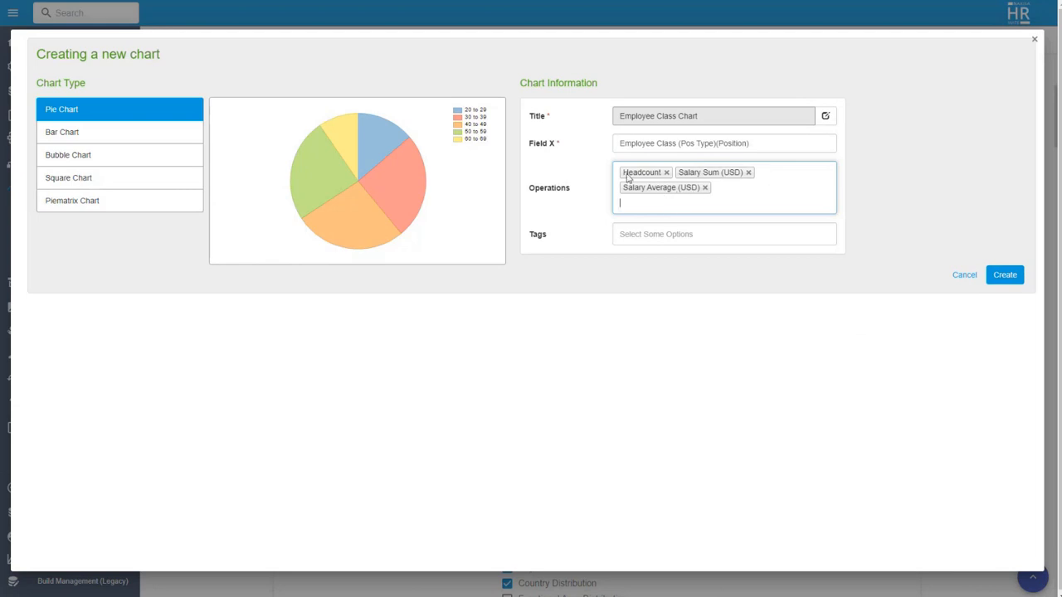
Tag the Employee Class Chart with Org Alignment and create it
left_click(676, 235)
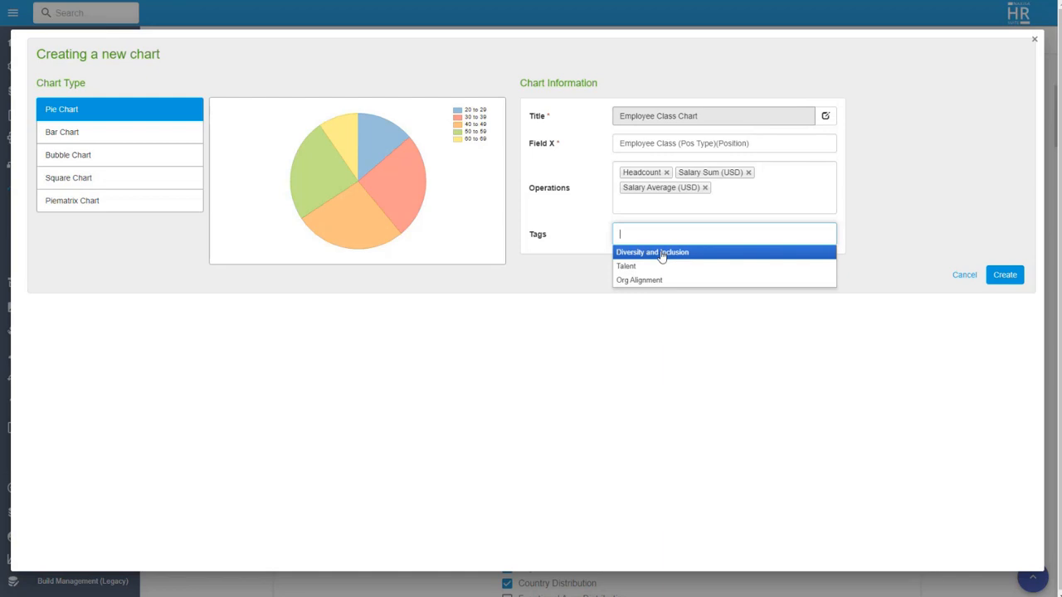
left_click(654, 281)
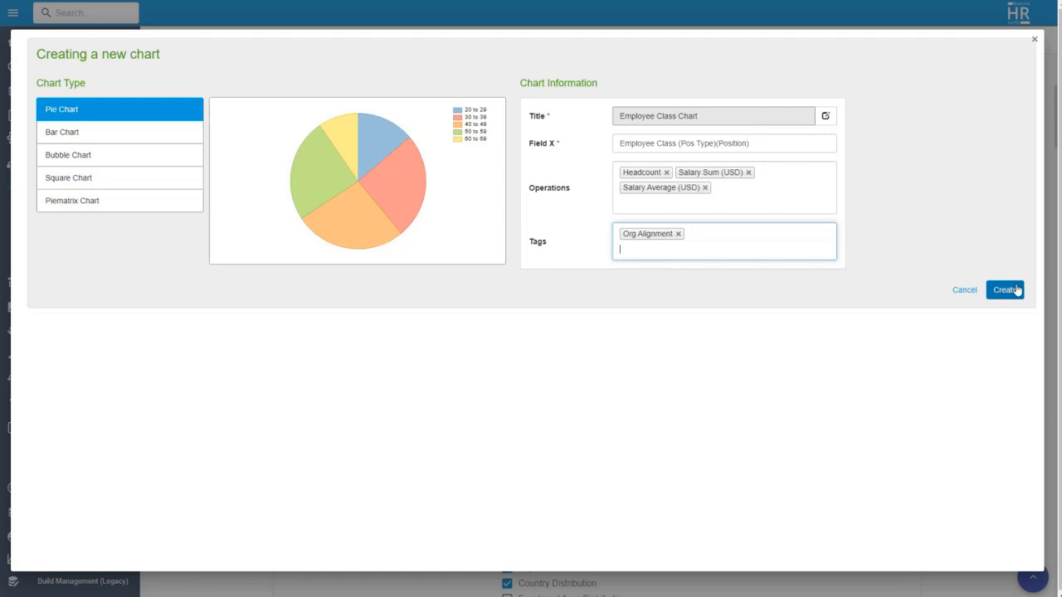
left_click(1015, 289)
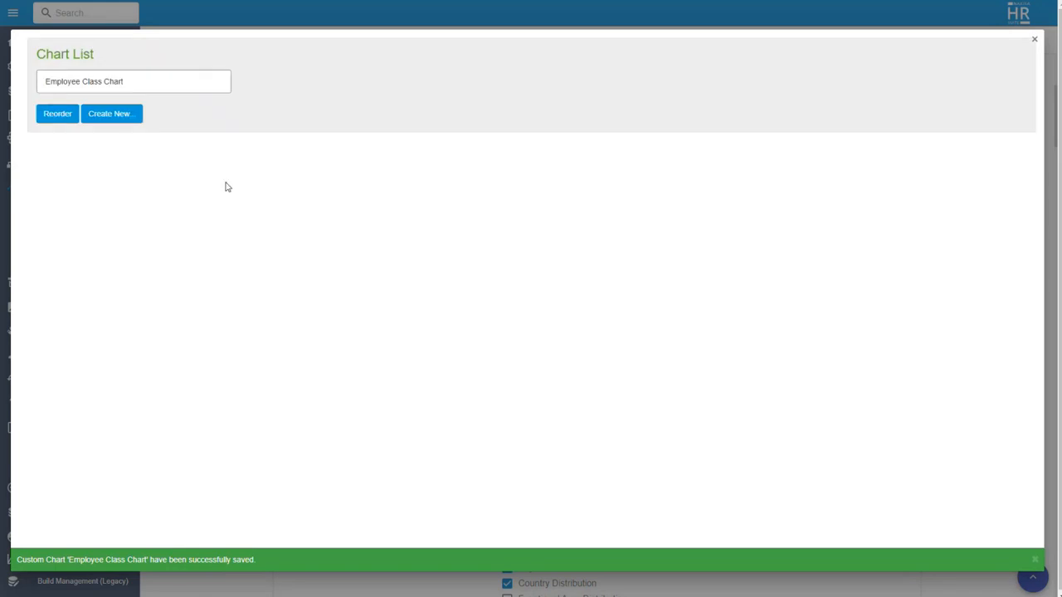
Start a new square chart and save its English title as "Pay Grade / Employee Class"
left_click(113, 113)
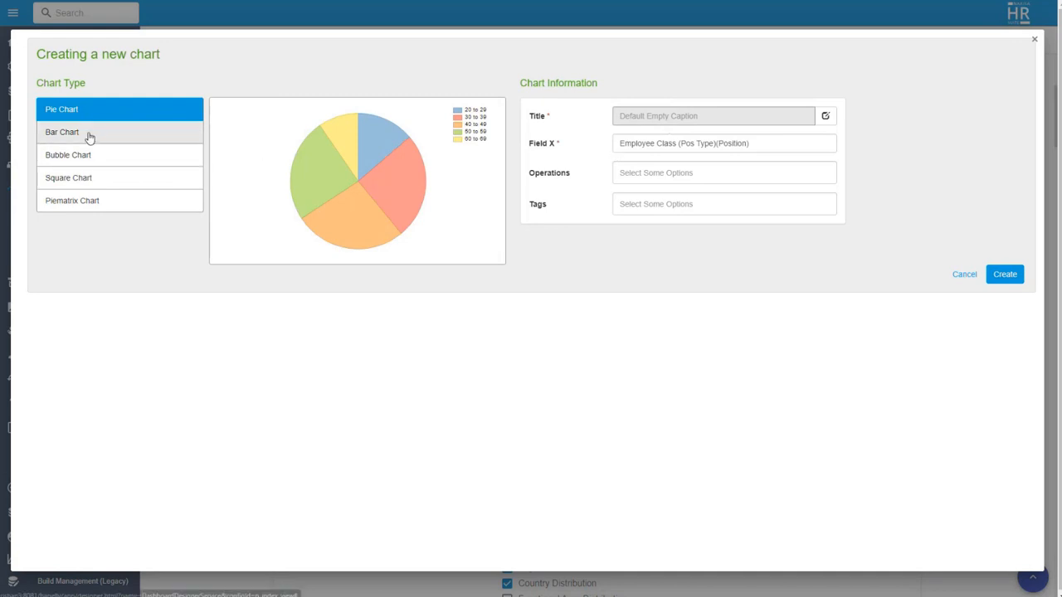
left_click(88, 179)
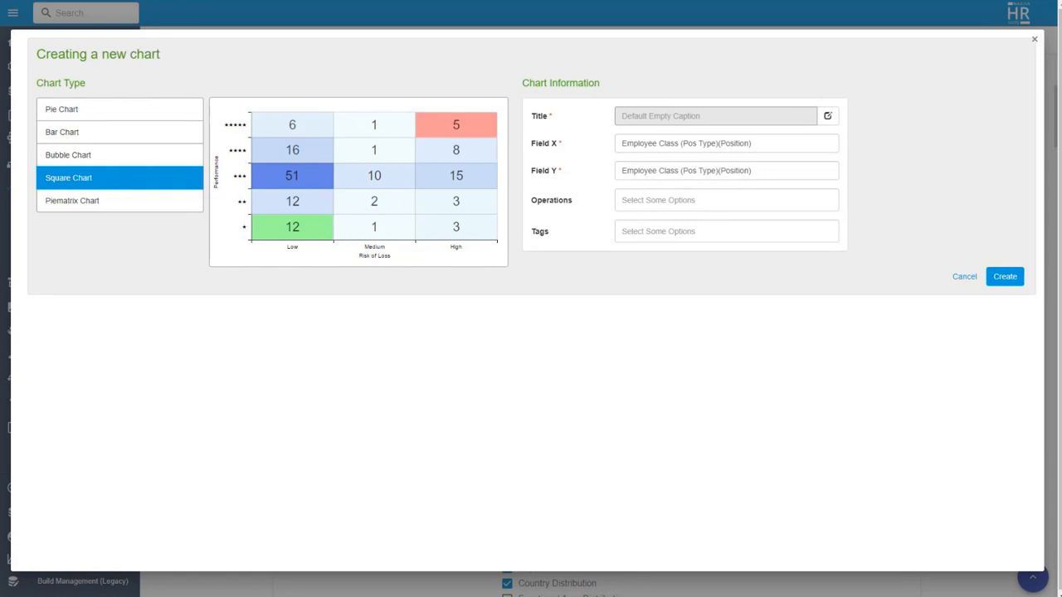
left_click(827, 115)
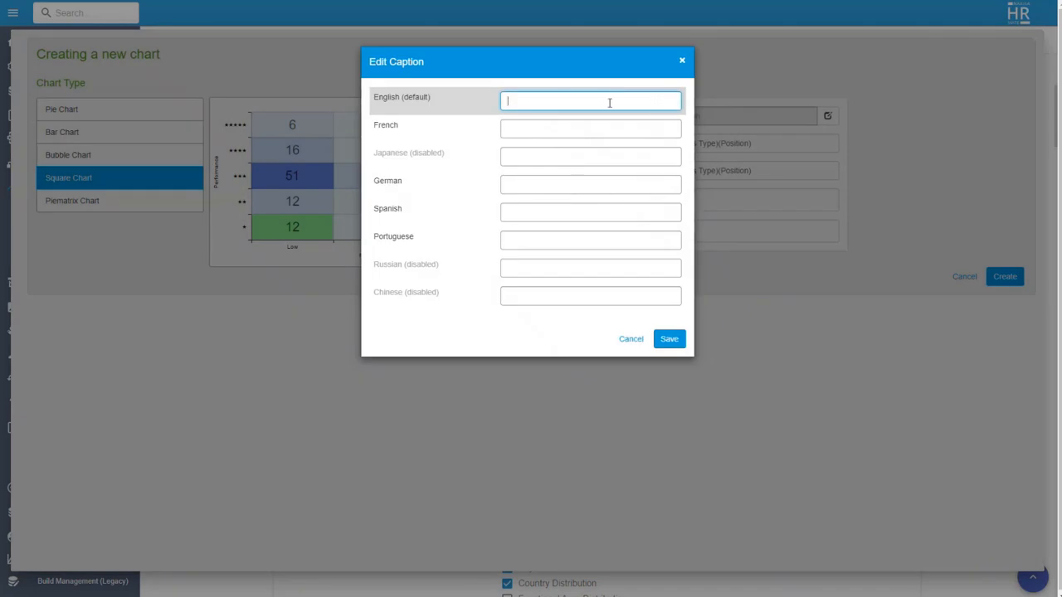
type("Pay Grade / Employee CLass")
key("BackSpace")
type("lass")
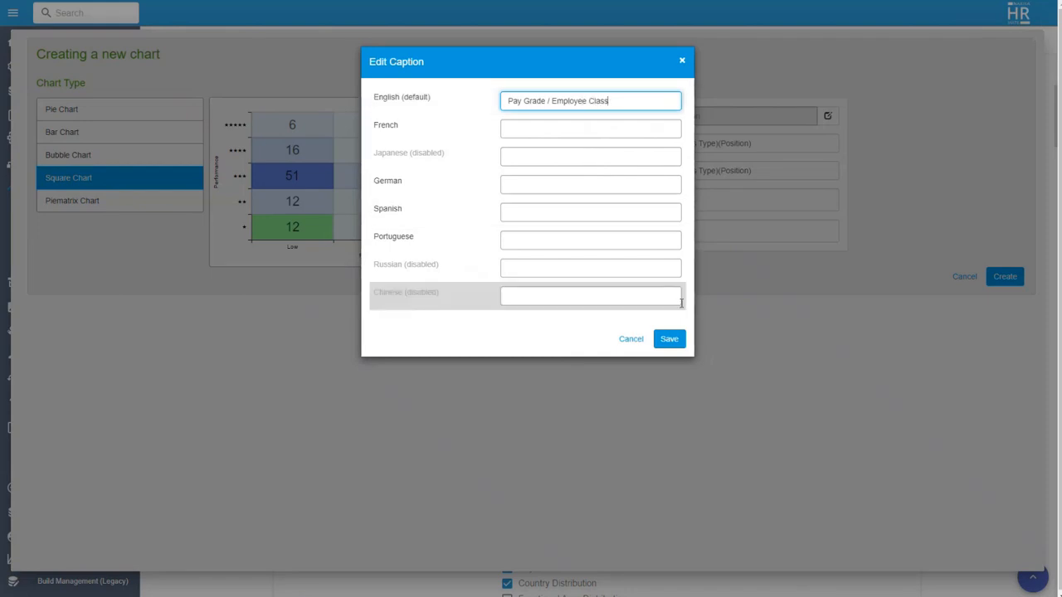
left_click(669, 340)
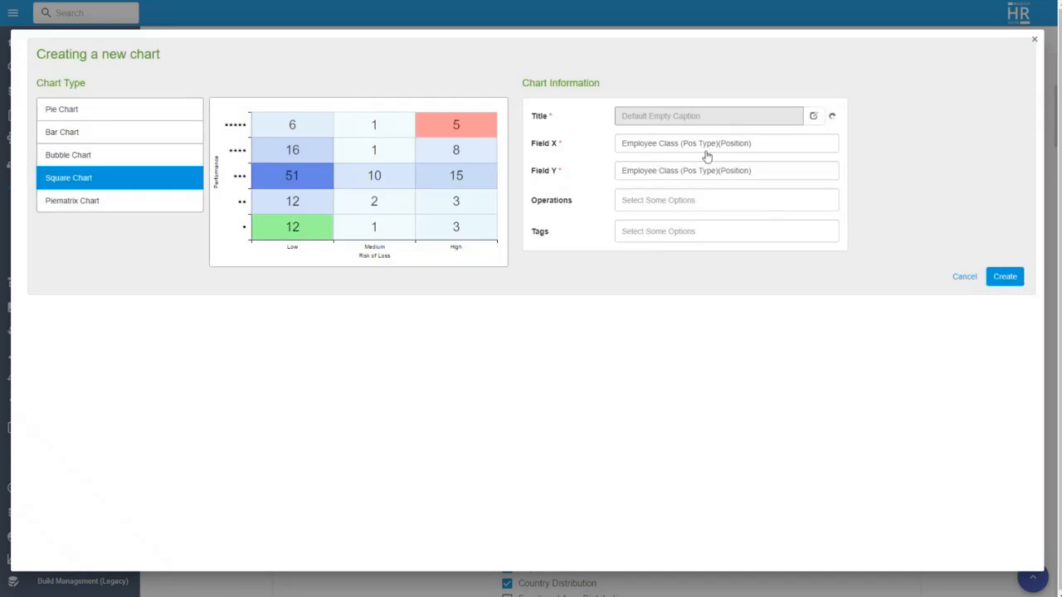
Set the square chart's Field X to Pay Grade and Field Y to Employee Class (Pos Type)(Position)
left_click(709, 145)
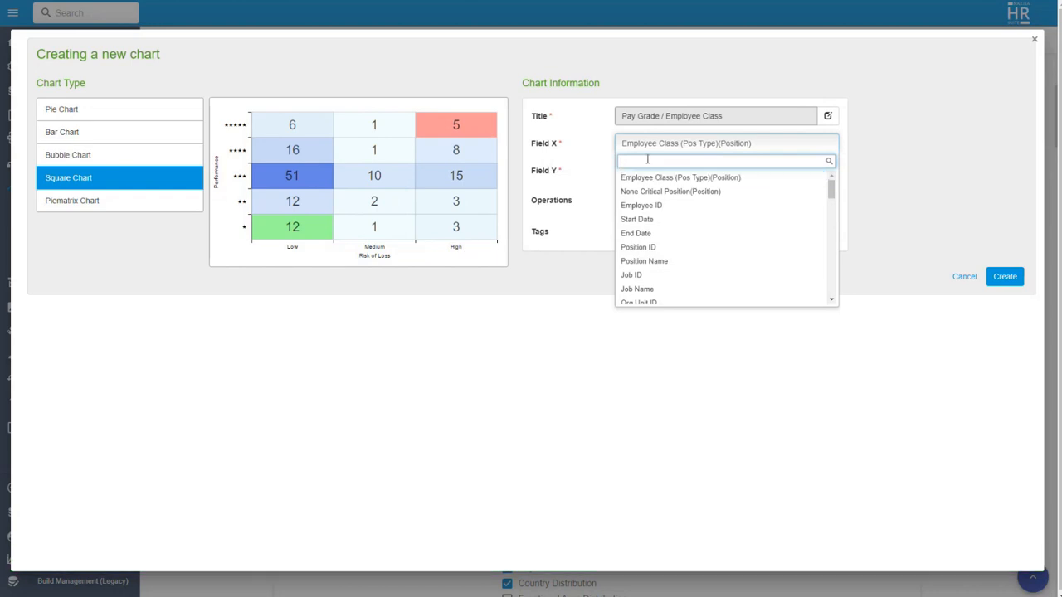
type("Pay")
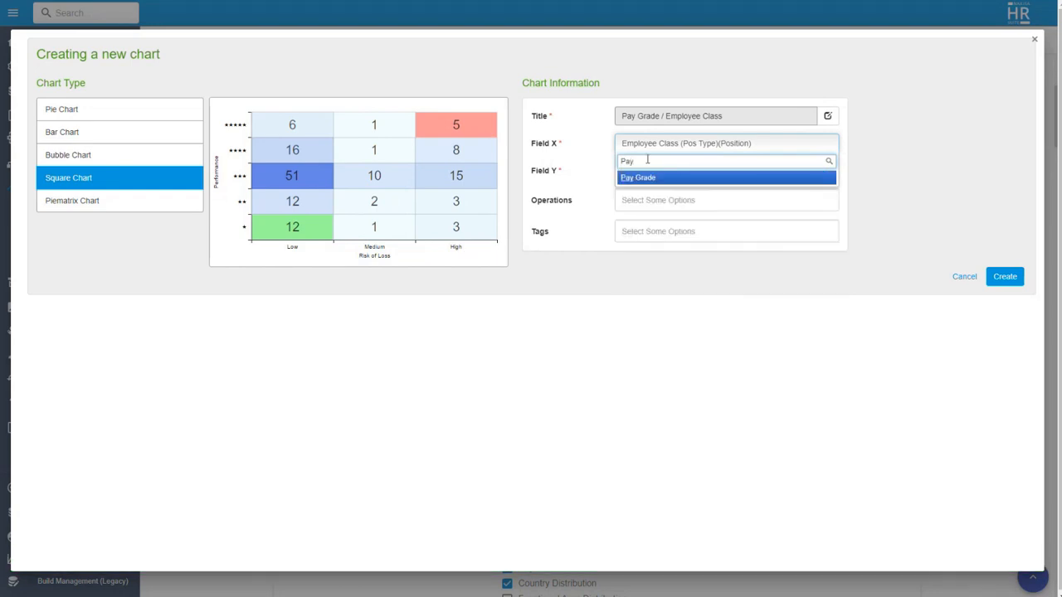
left_click(646, 178)
left_click(651, 175)
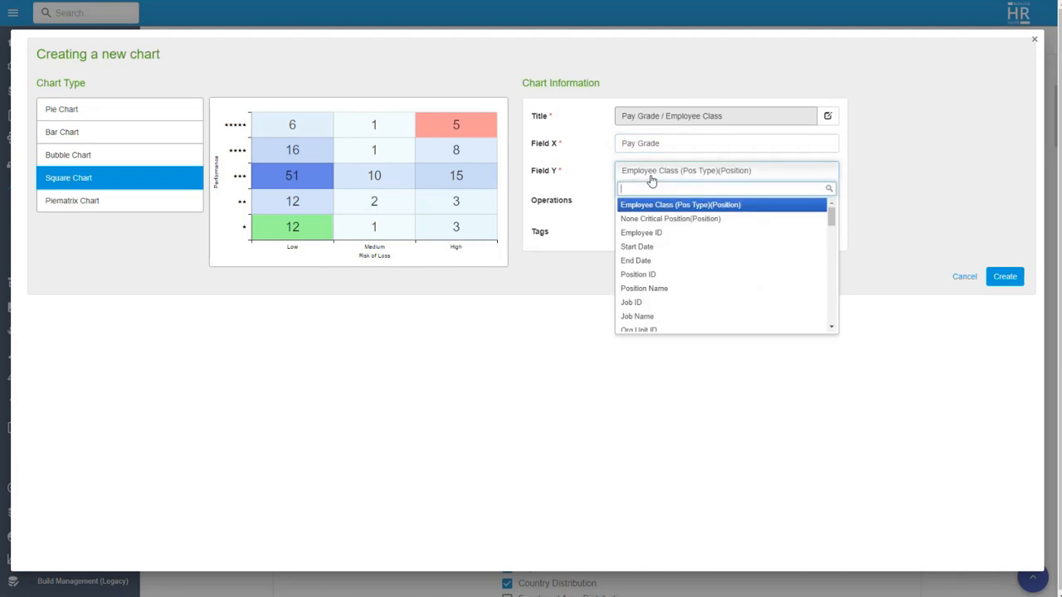
type("Em")
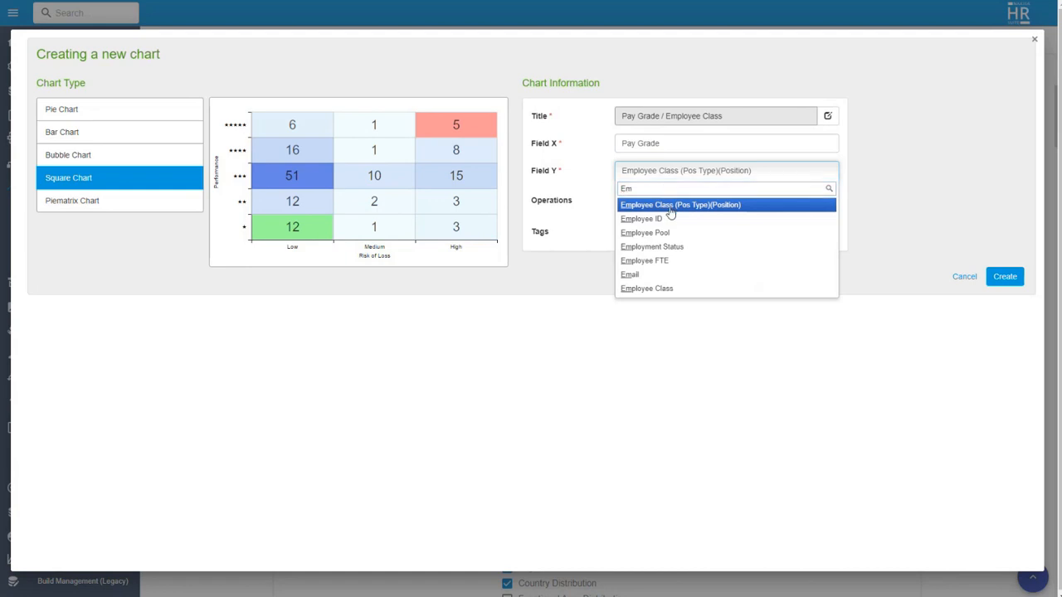
left_click(670, 207)
Add Headcount, Salary Average (USD) and Salary Sum (USD) as the square chart's operations
left_click(624, 204)
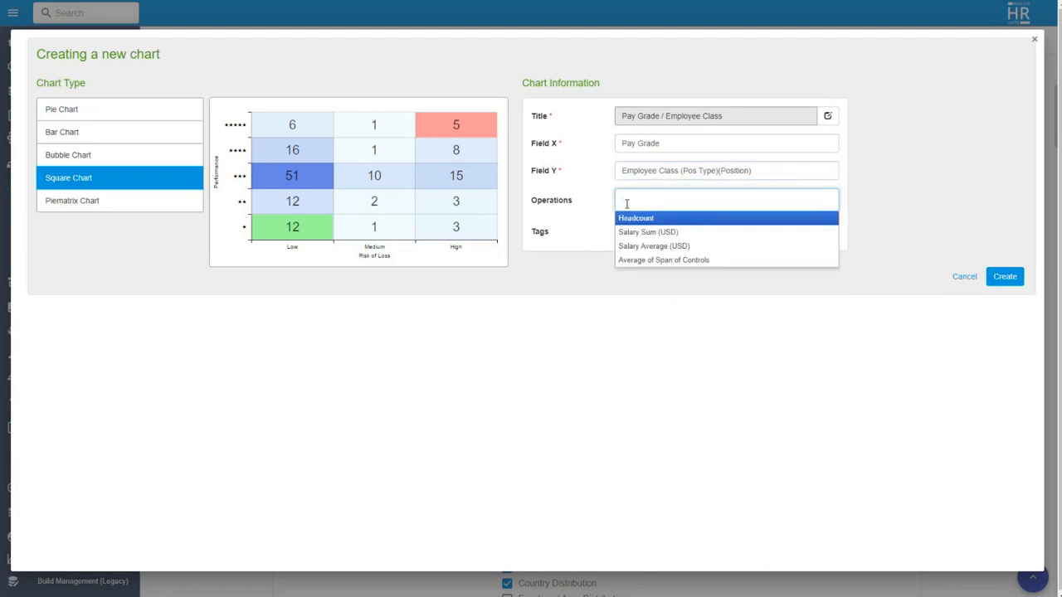
left_click(630, 220)
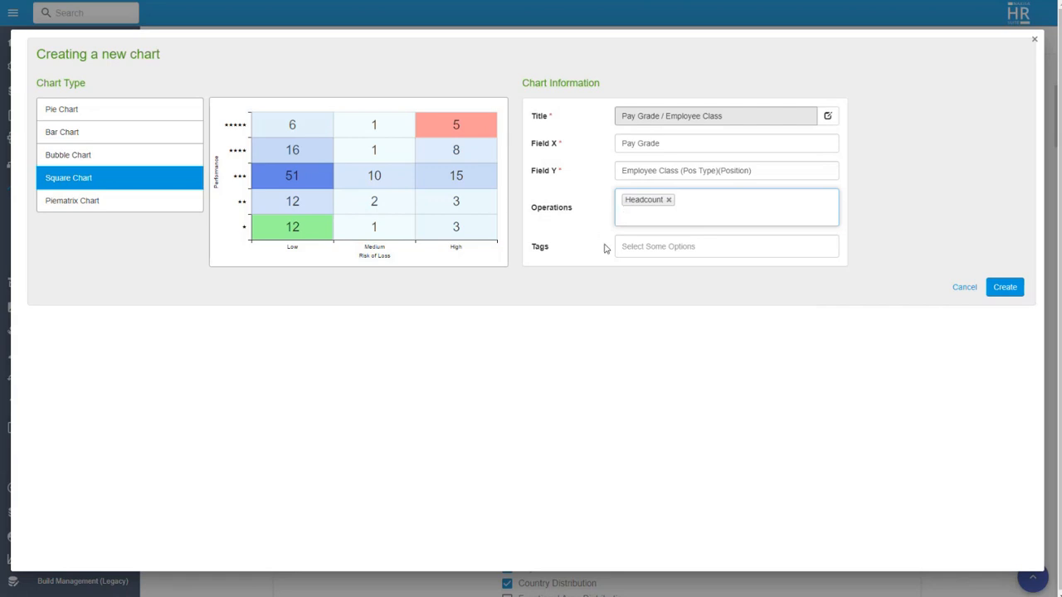
left_click(672, 222)
left_click(661, 254)
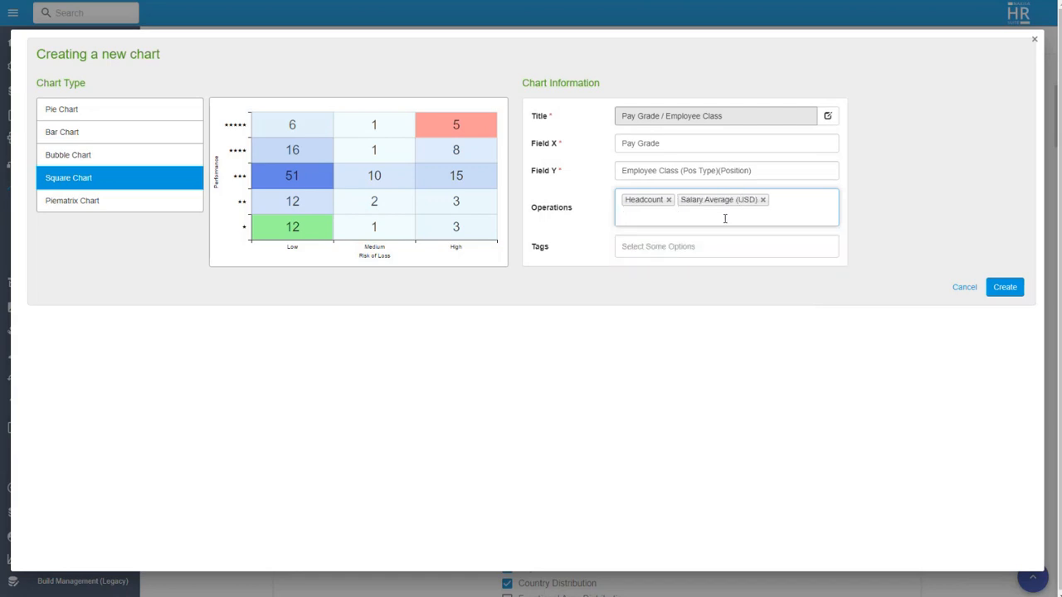
left_click(724, 218)
left_click(684, 251)
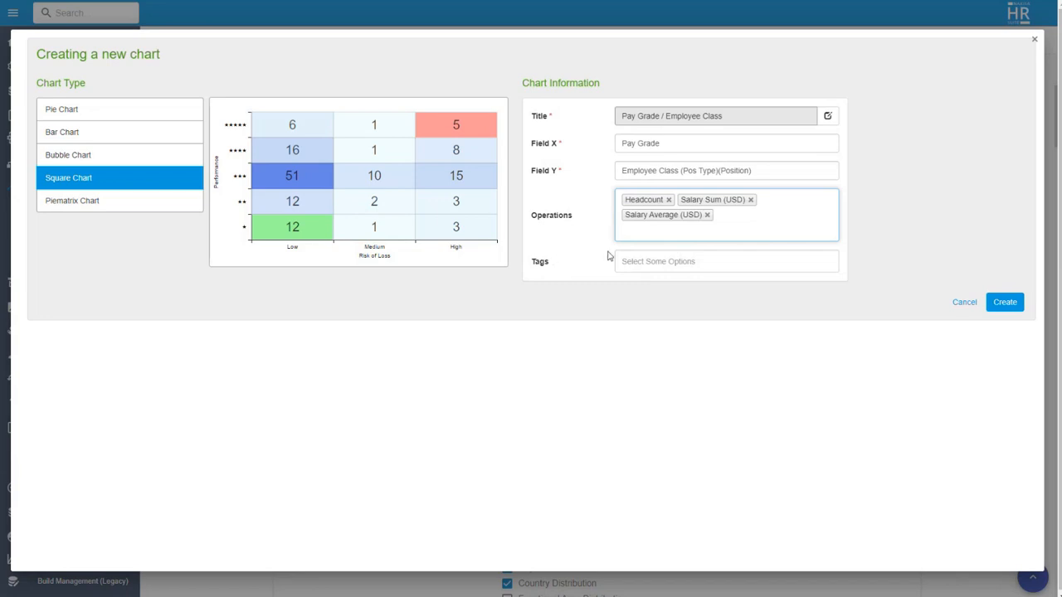
Tag the Pay Grade / Employee Class chart with Org Alignment and create it
left_click(639, 263)
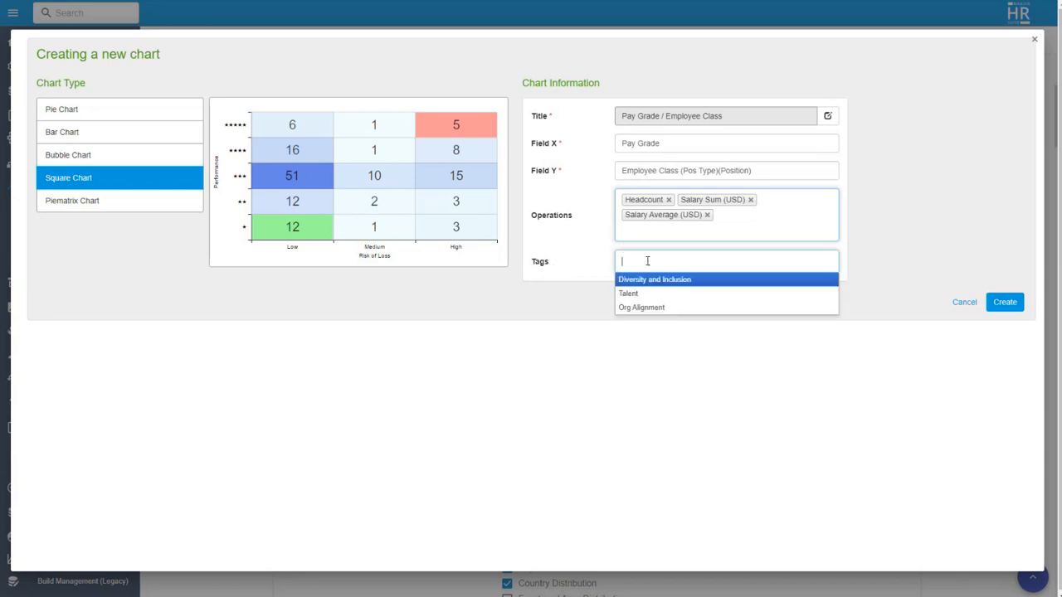
left_click(645, 308)
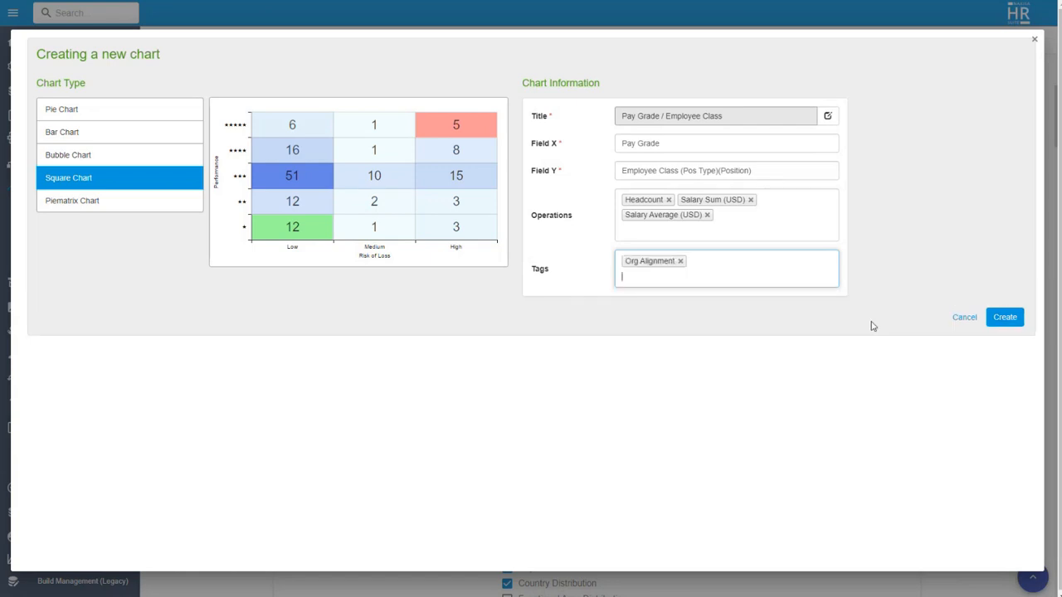
left_click(1004, 318)
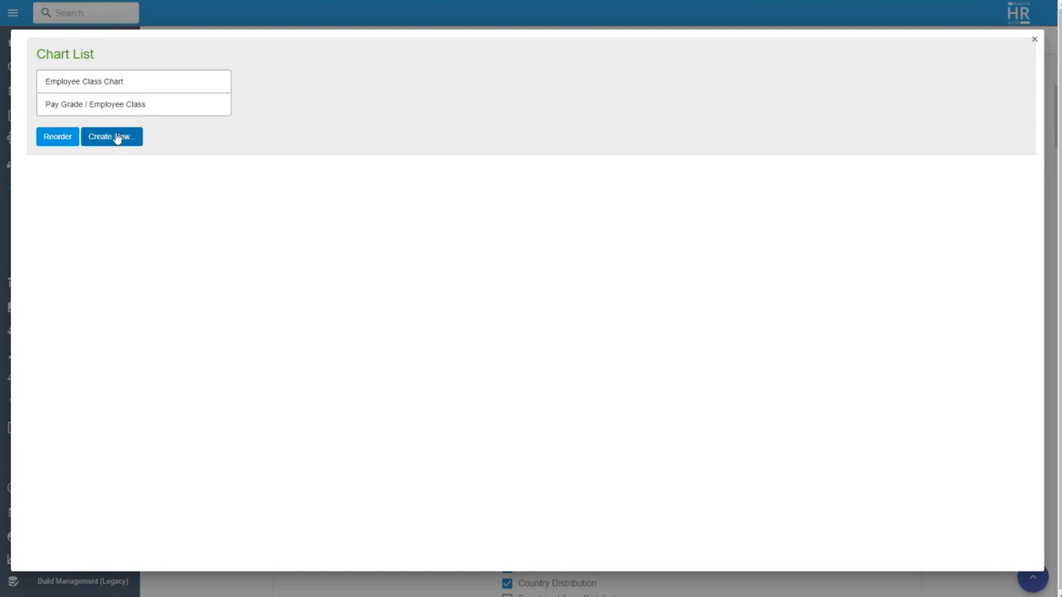
Start a new square chart and save its English title as "Country / Gender"
left_click(117, 137)
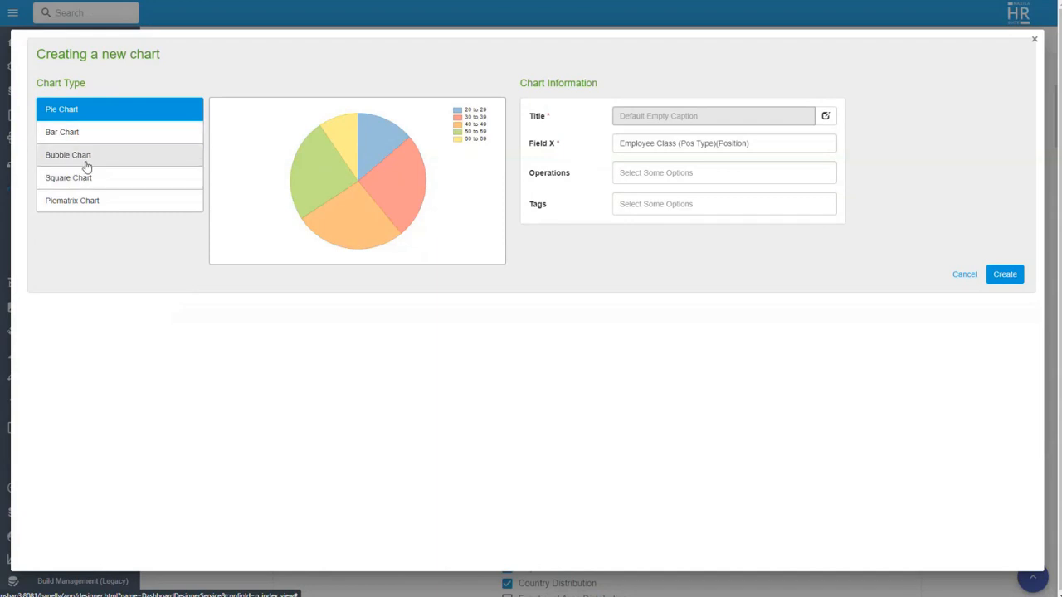
left_click(86, 177)
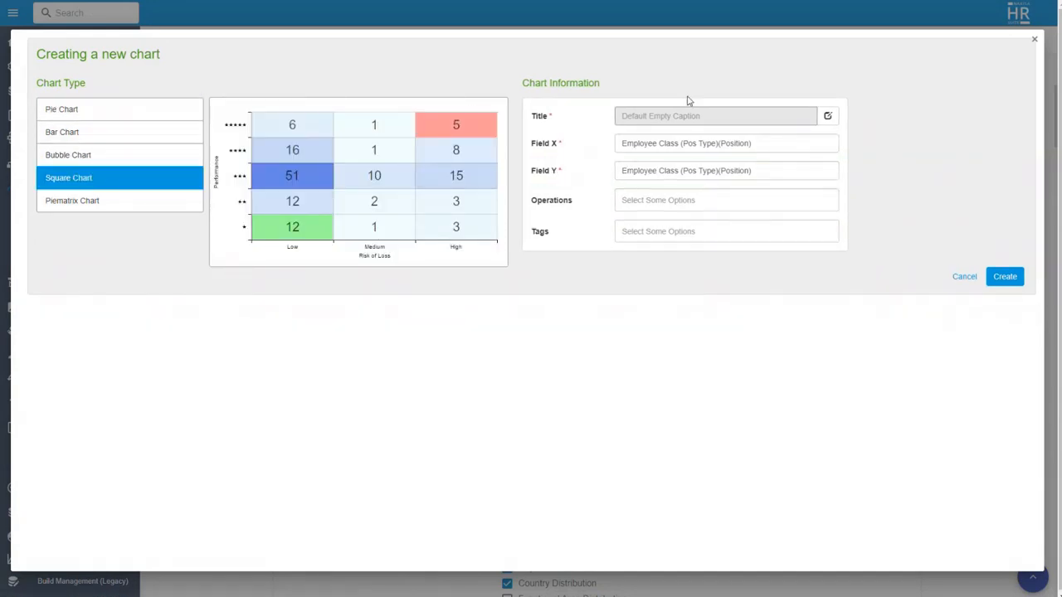
left_click(828, 119)
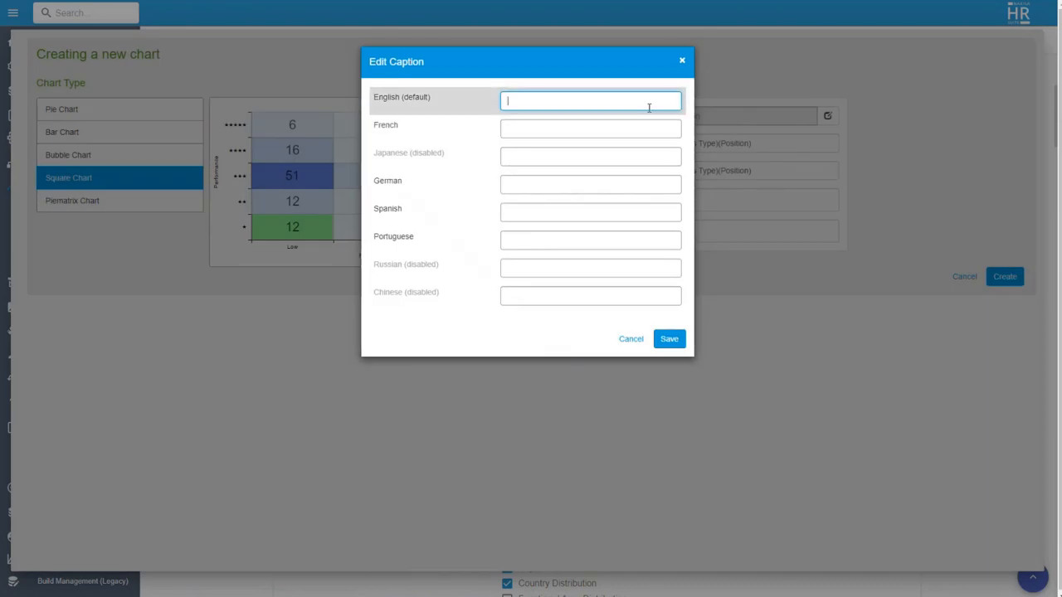
type("Country / Gender")
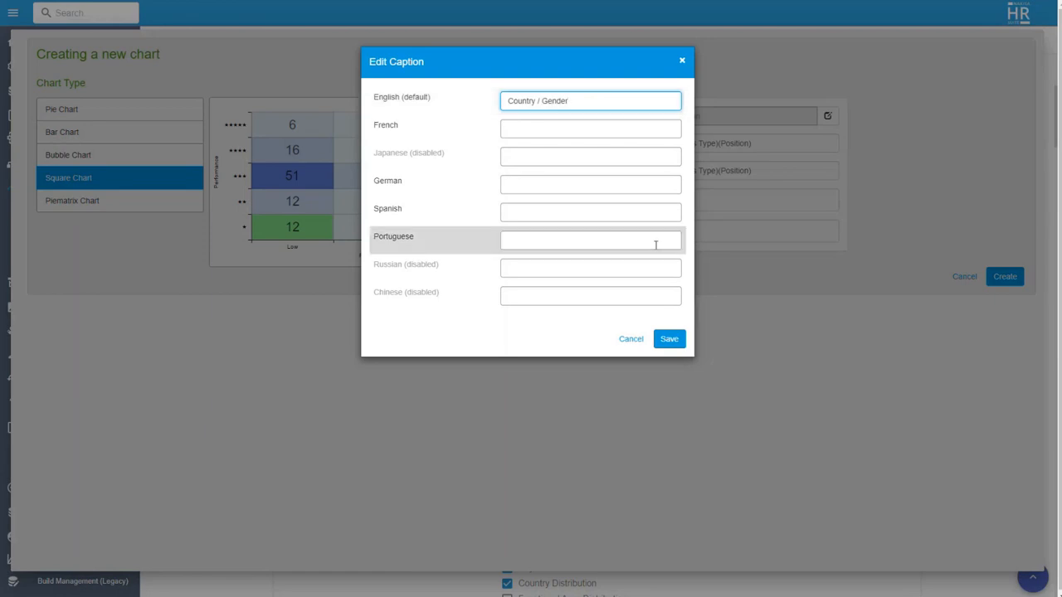
left_click(670, 339)
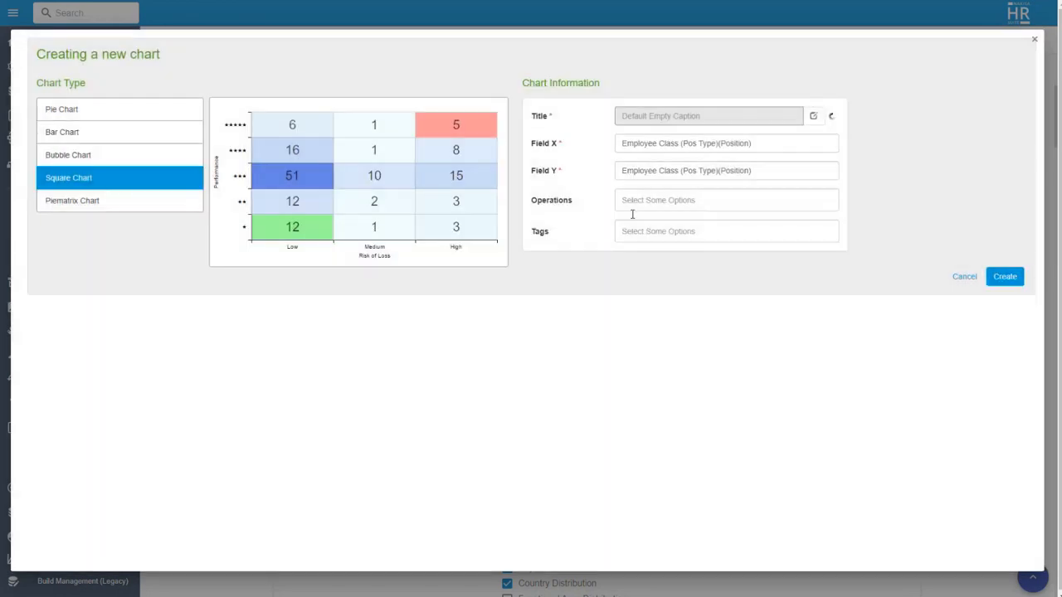
Set the Country / Gender chart's Field X to Country(Position) and Field Y to Gender
left_click(663, 155)
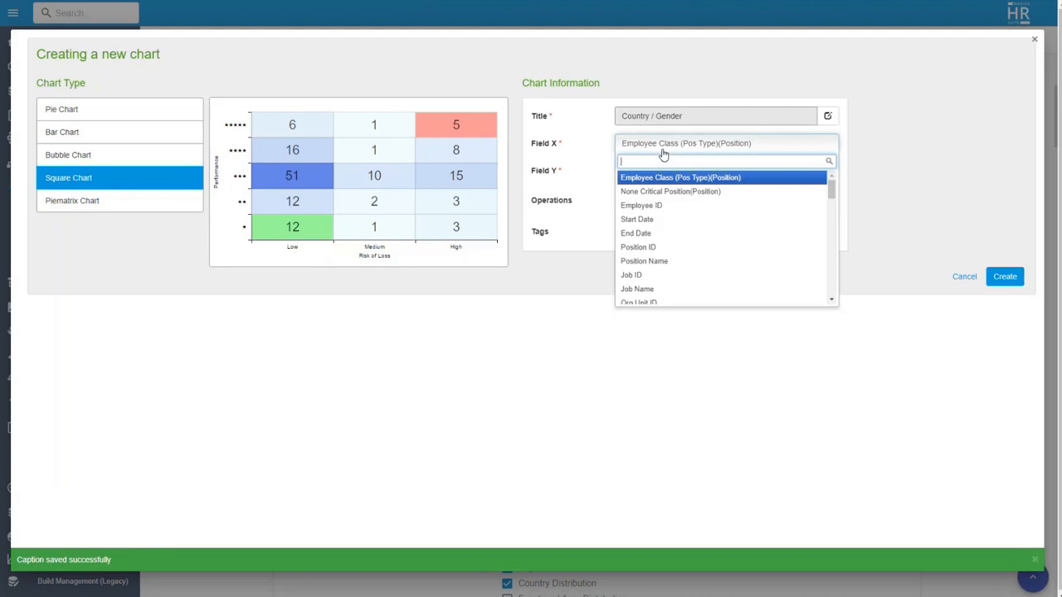
type("count")
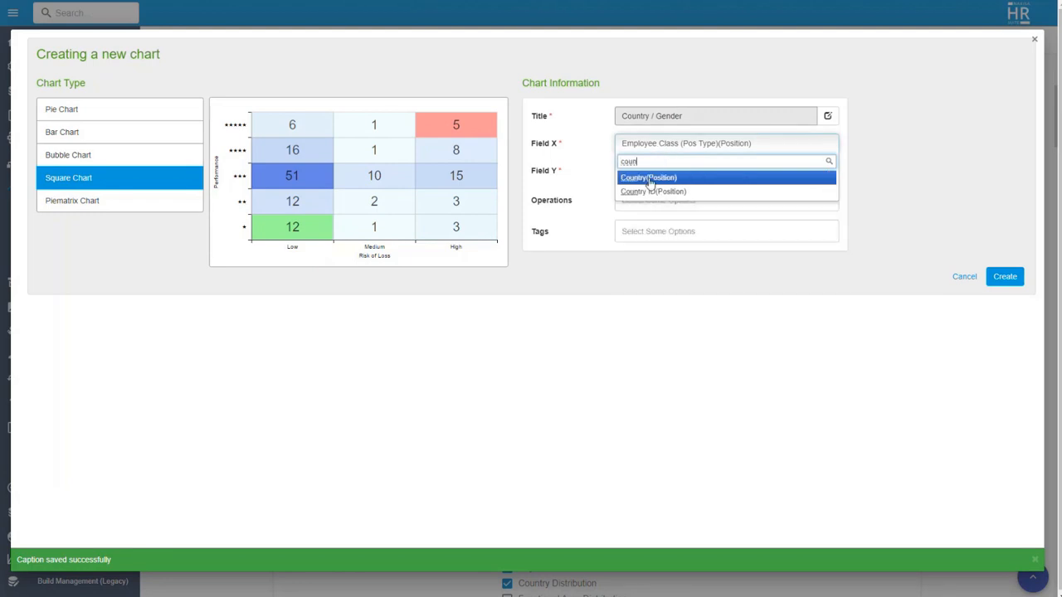
left_click(648, 179)
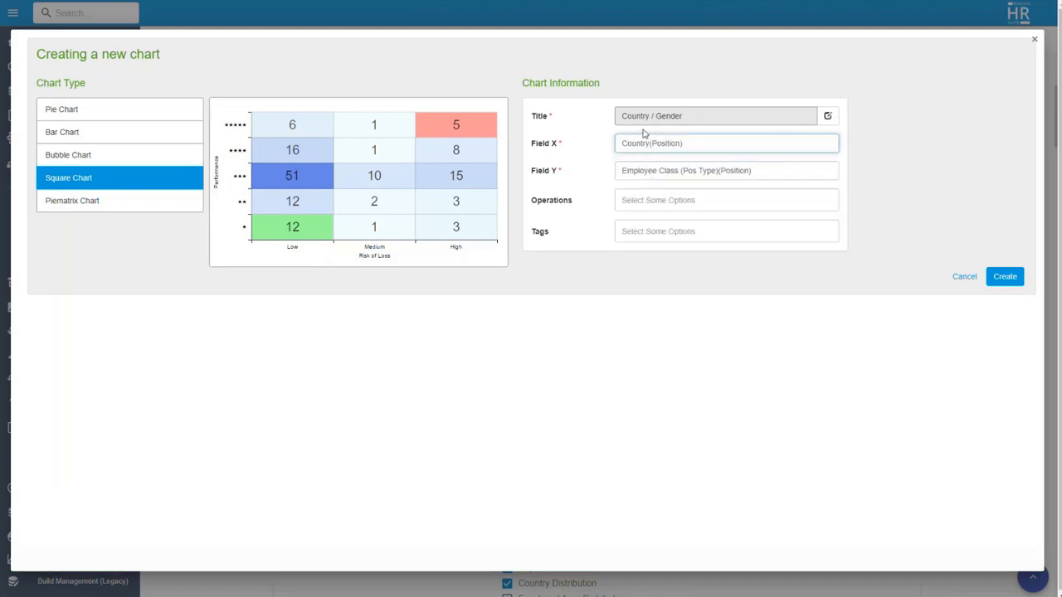
left_click(645, 171)
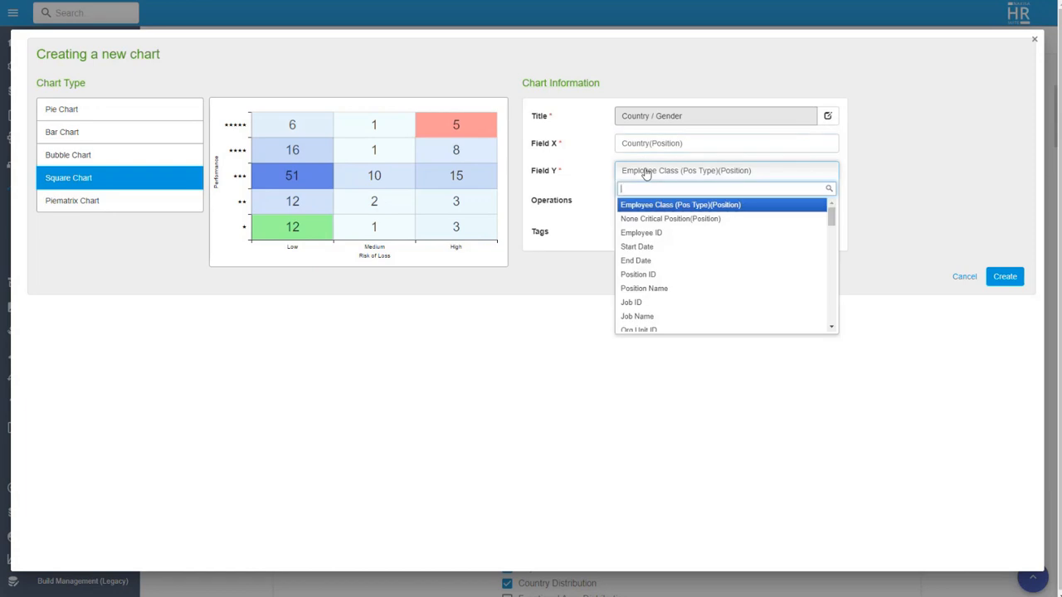
type("gen")
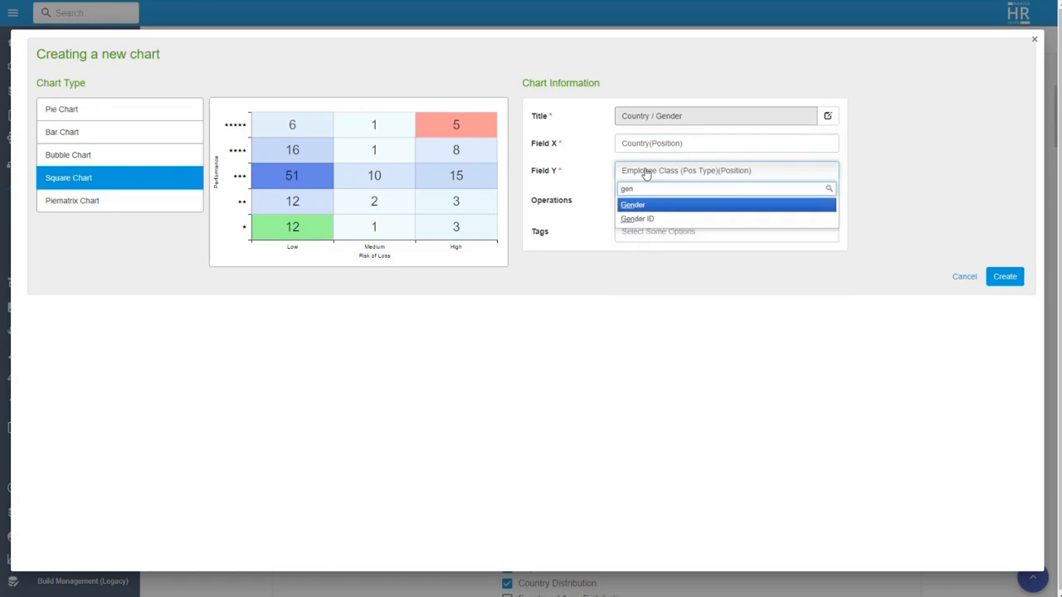
left_click(640, 203)
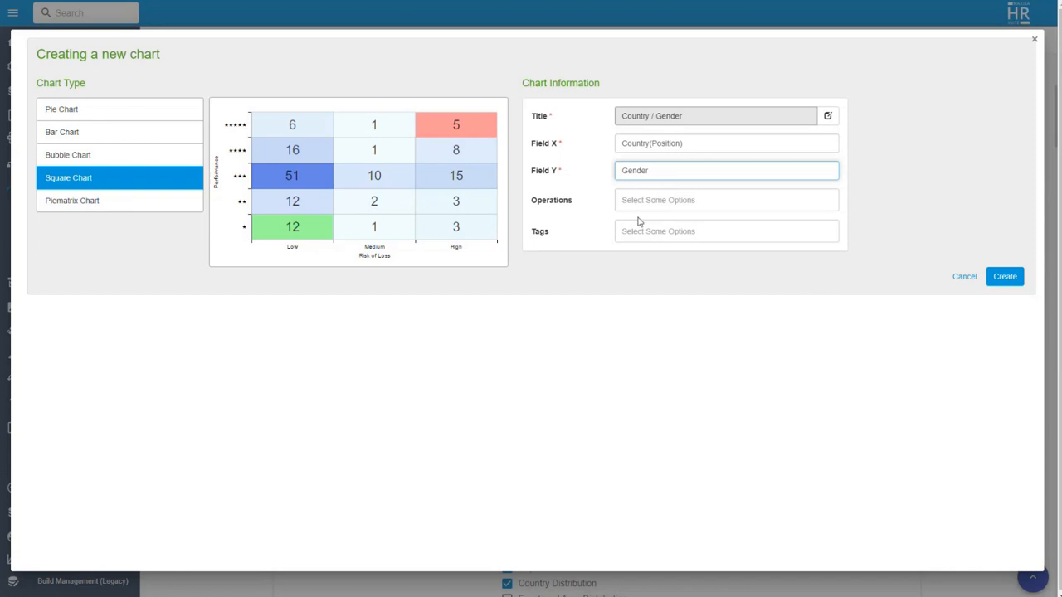
Add the Salary Average (USD) operation and the Diversity and Inclusion tag, and create the Country / Gender chart
left_click(645, 203)
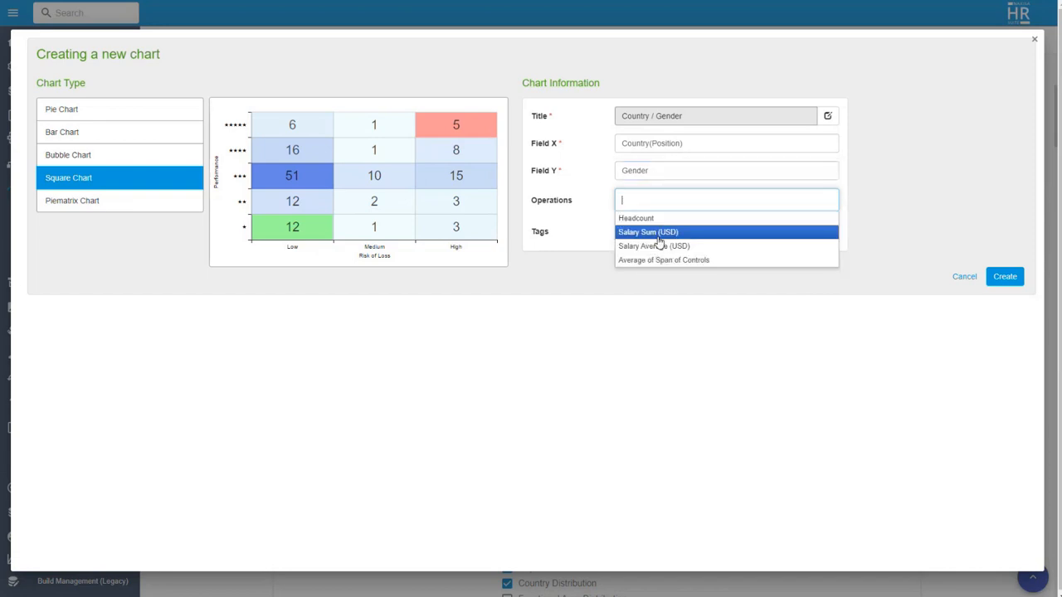
left_click(646, 244)
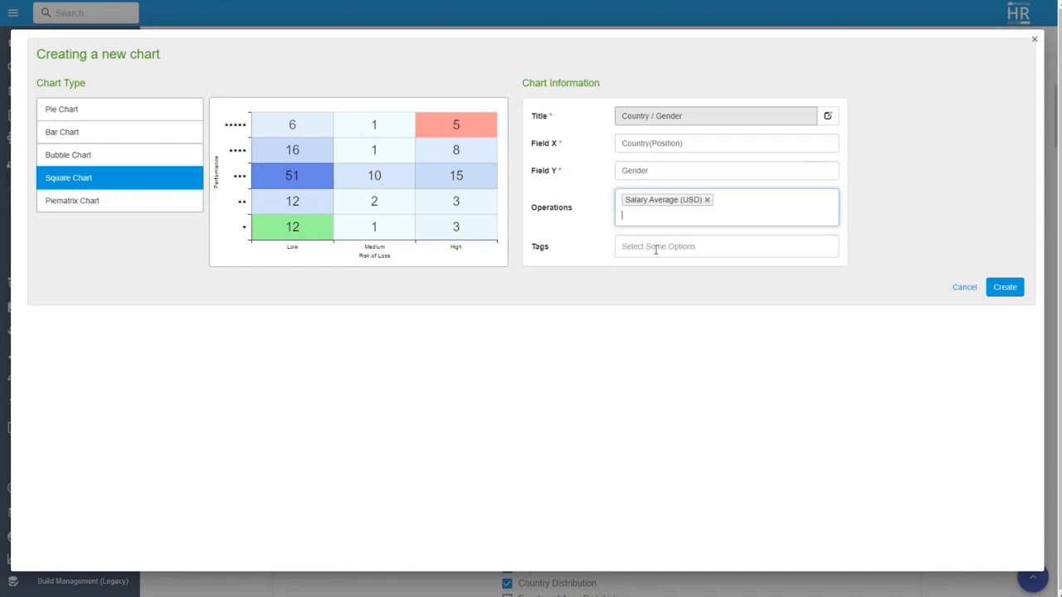
left_click(775, 251)
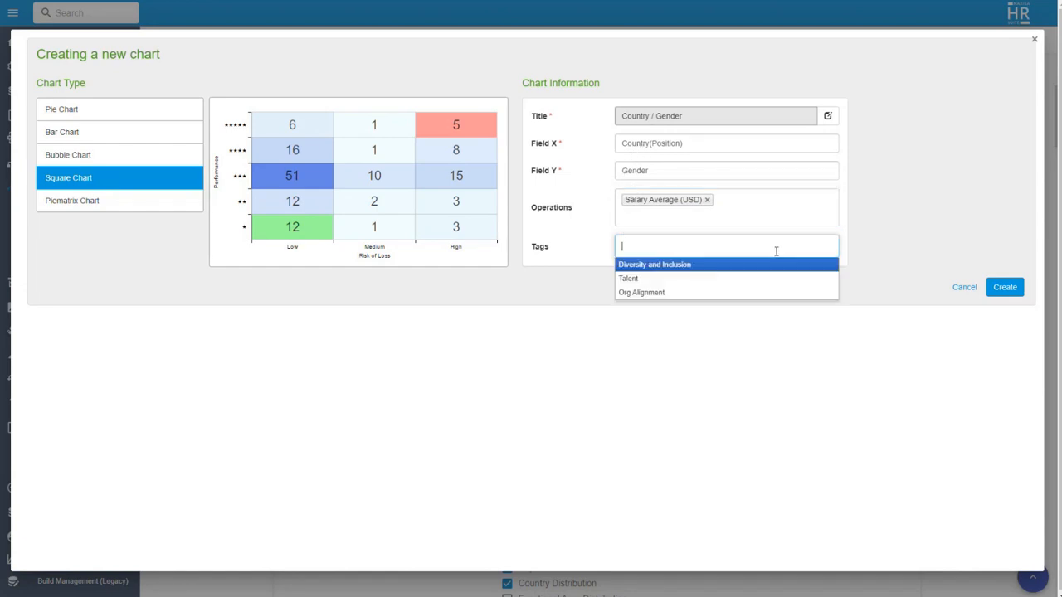
left_click(662, 268)
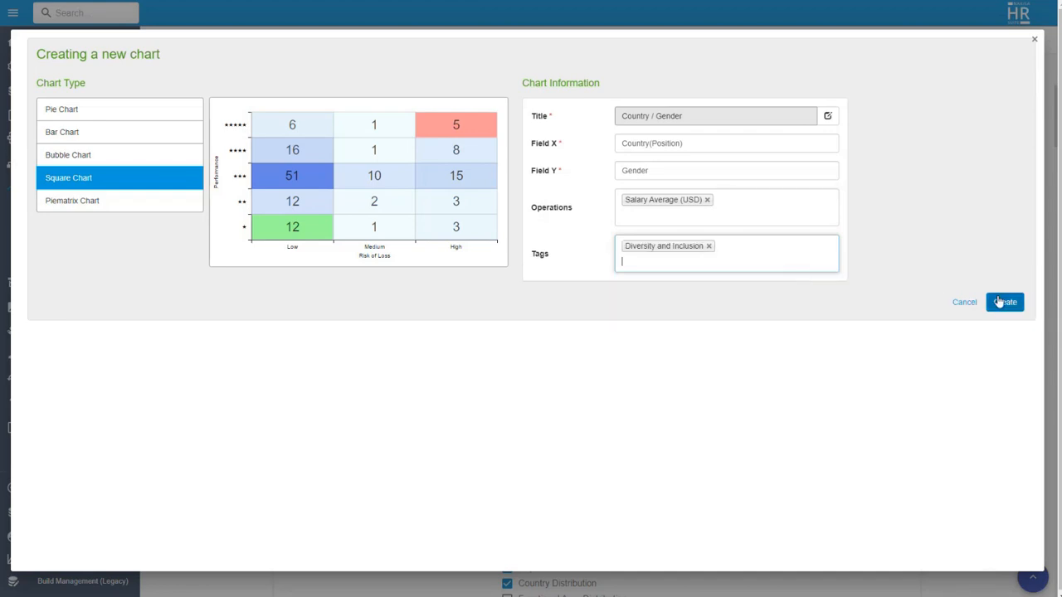
left_click(999, 301)
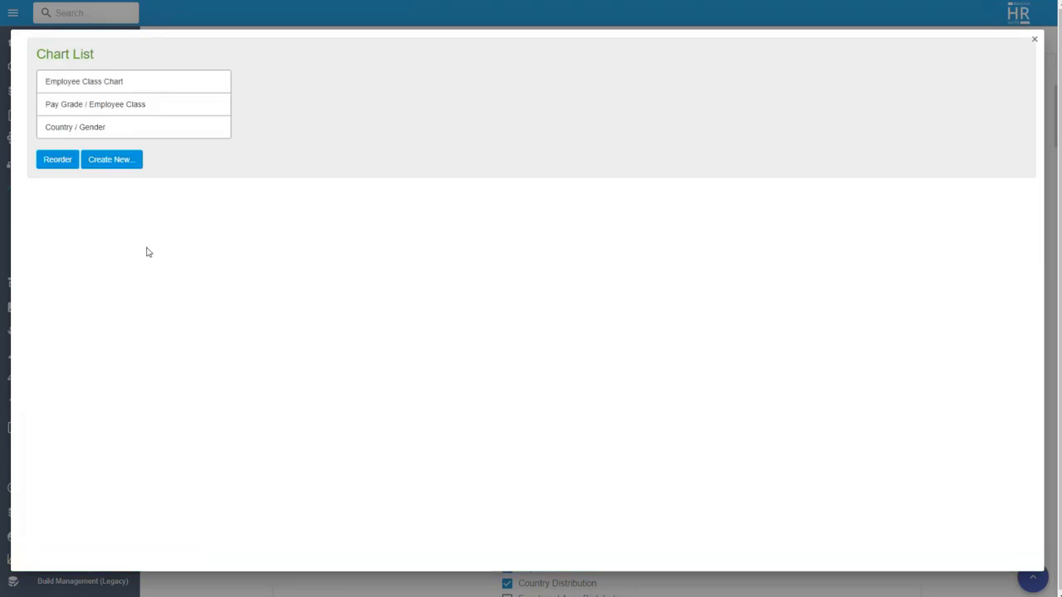
Close the chart list, switch to the reloaded Nakisa HR Suite application and open the Employee Analytics Dashboard
left_click(1035, 42)
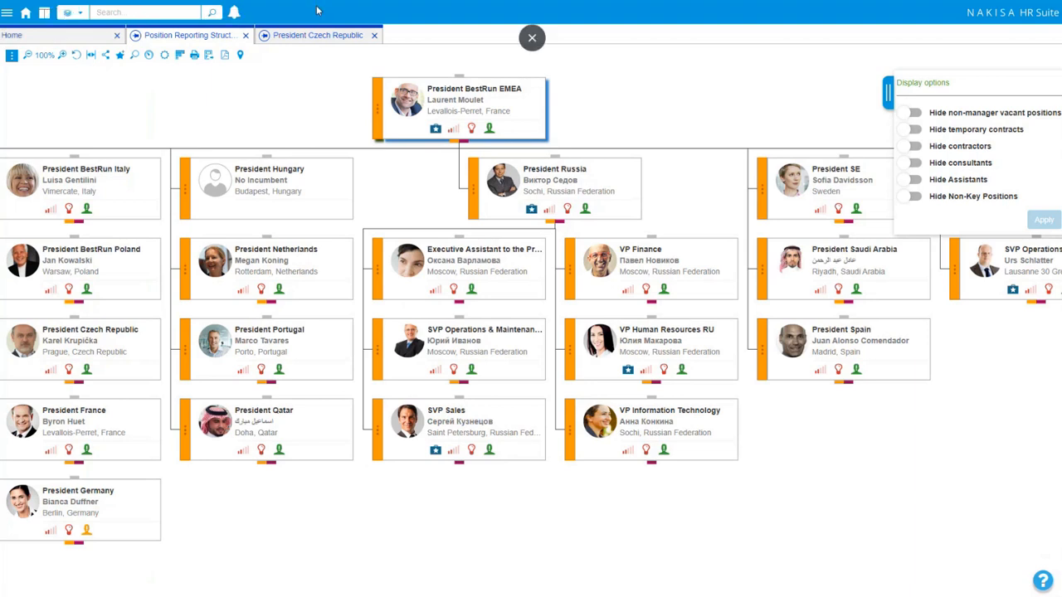
key("F11")
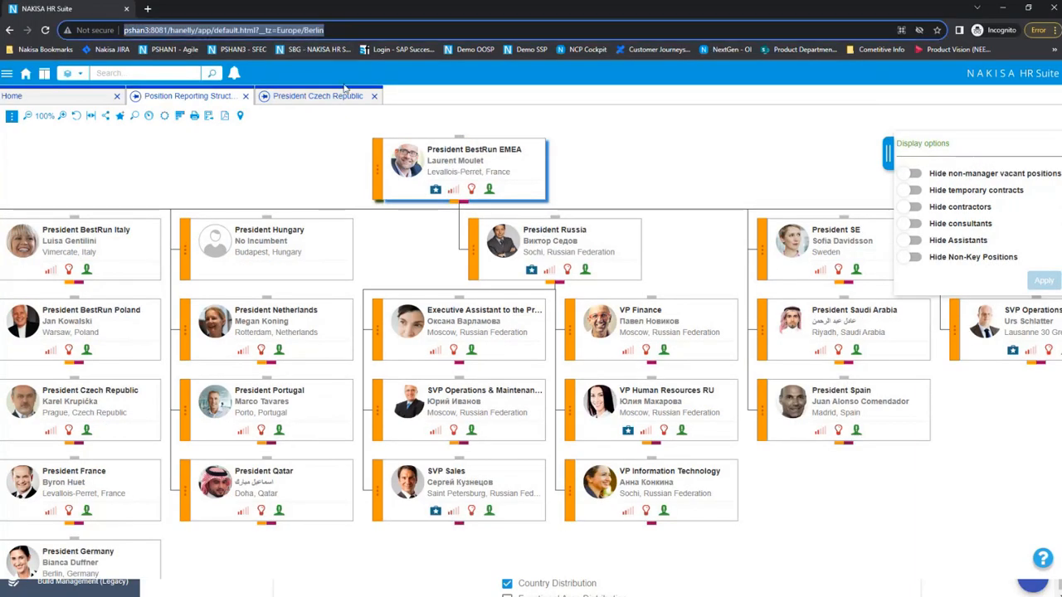
left_click(346, 94)
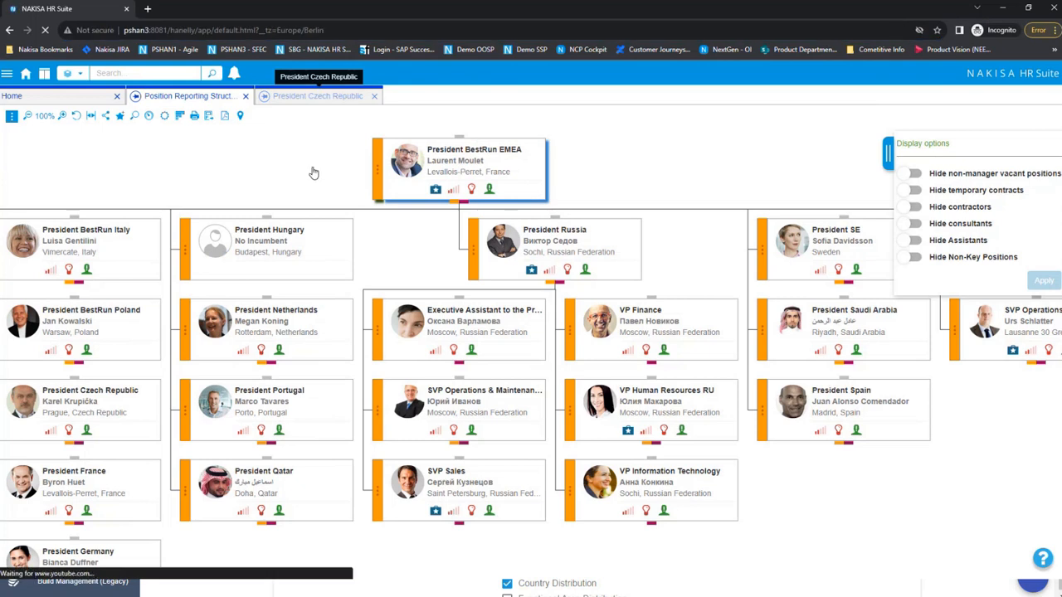
key("F11")
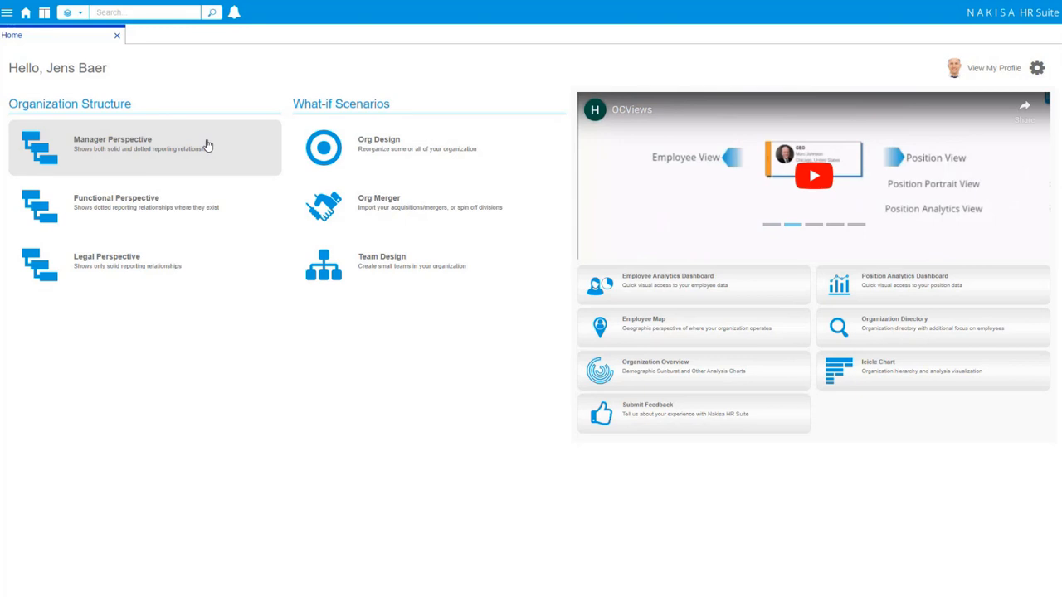
left_click(656, 277)
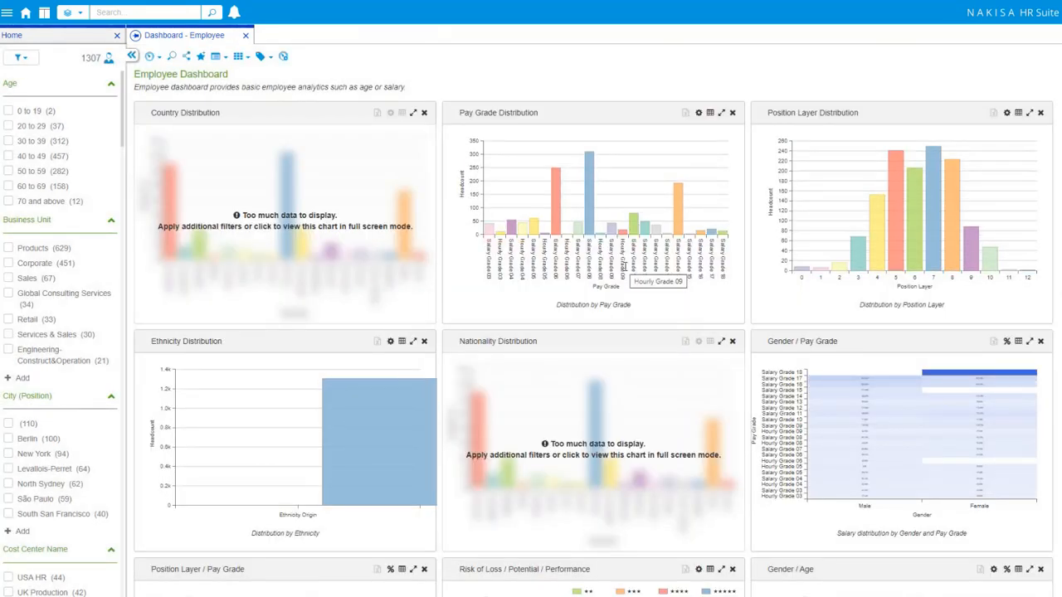
Add the Employee Class Chart, Pay Grade / Employee Class and Country / Gender charts to the Employee Dashboard
left_click(151, 58)
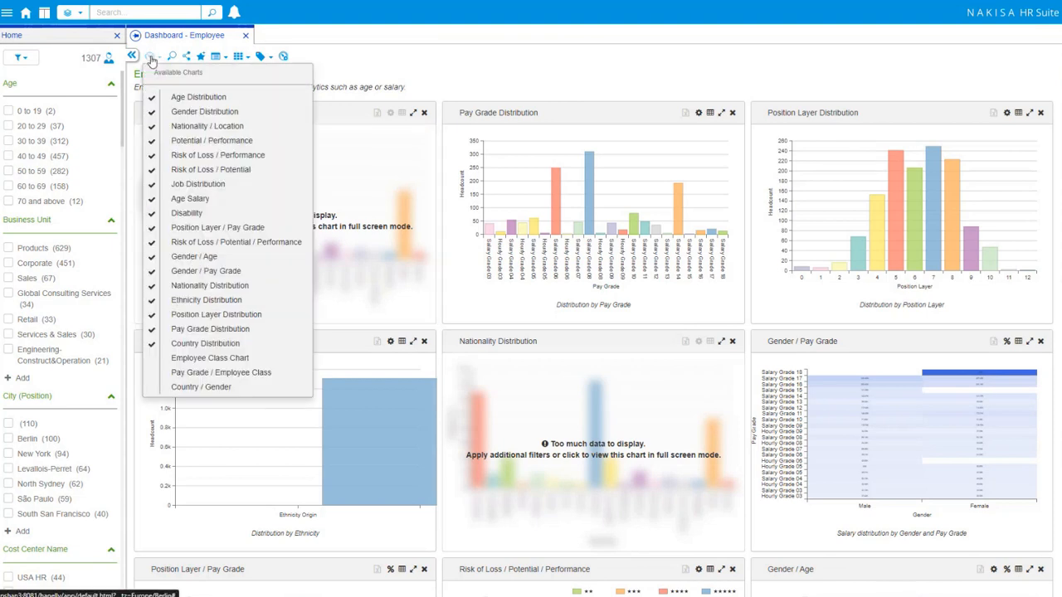
left_click(265, 362)
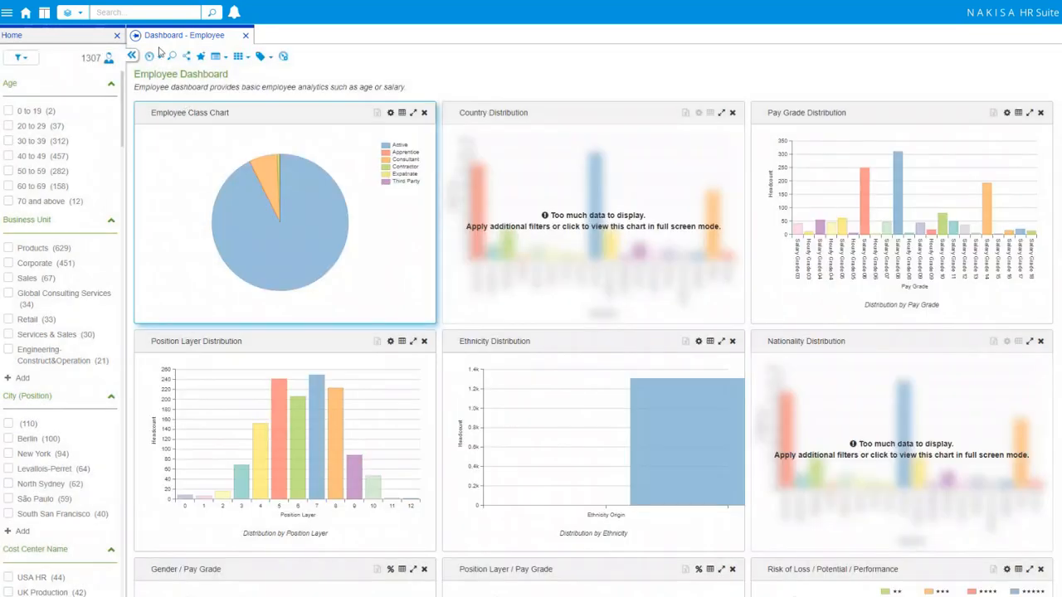
left_click(157, 55)
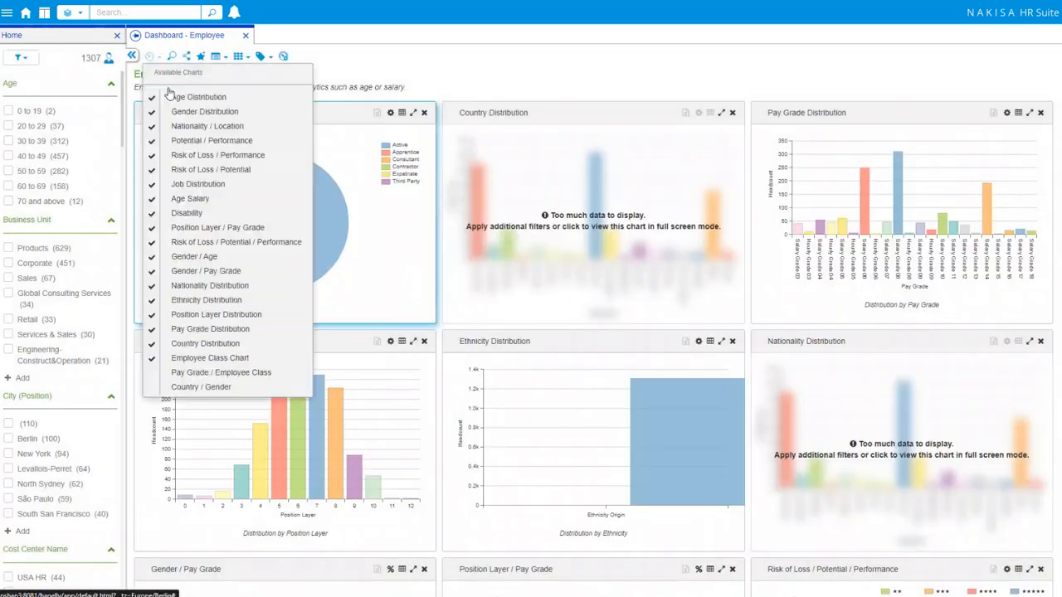
left_click(207, 373)
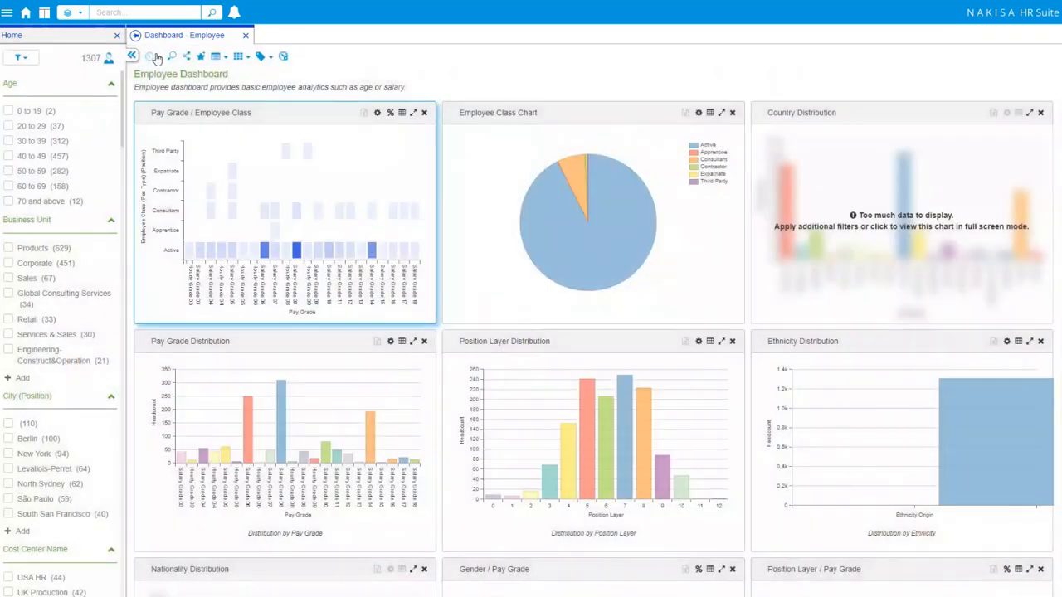
left_click(157, 56)
left_click(199, 387)
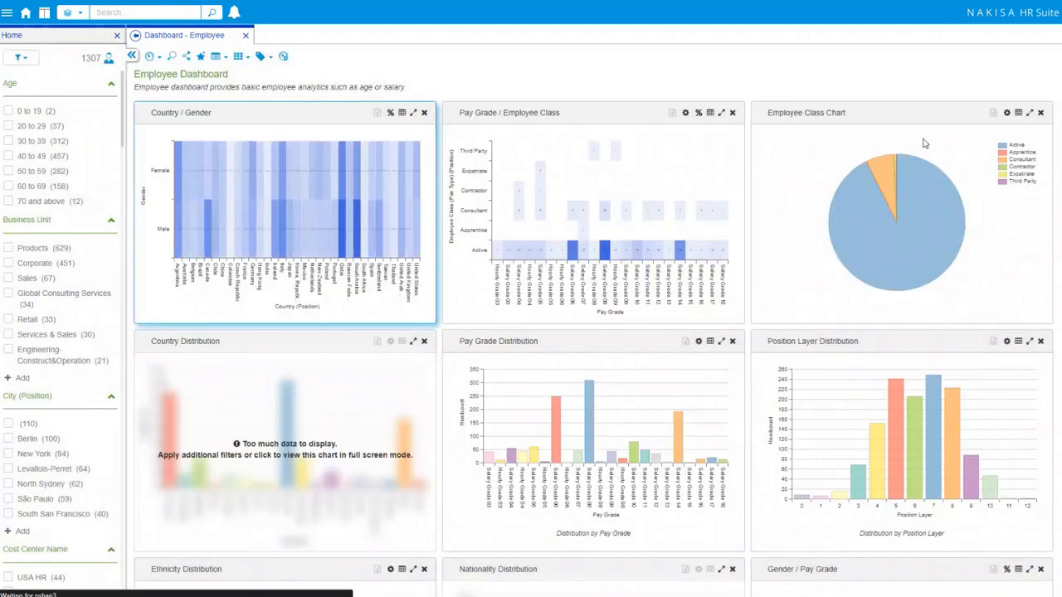
Enlarge the Employee Class Chart to full view and inspect the headcount of its individual slices
left_click(1030, 112)
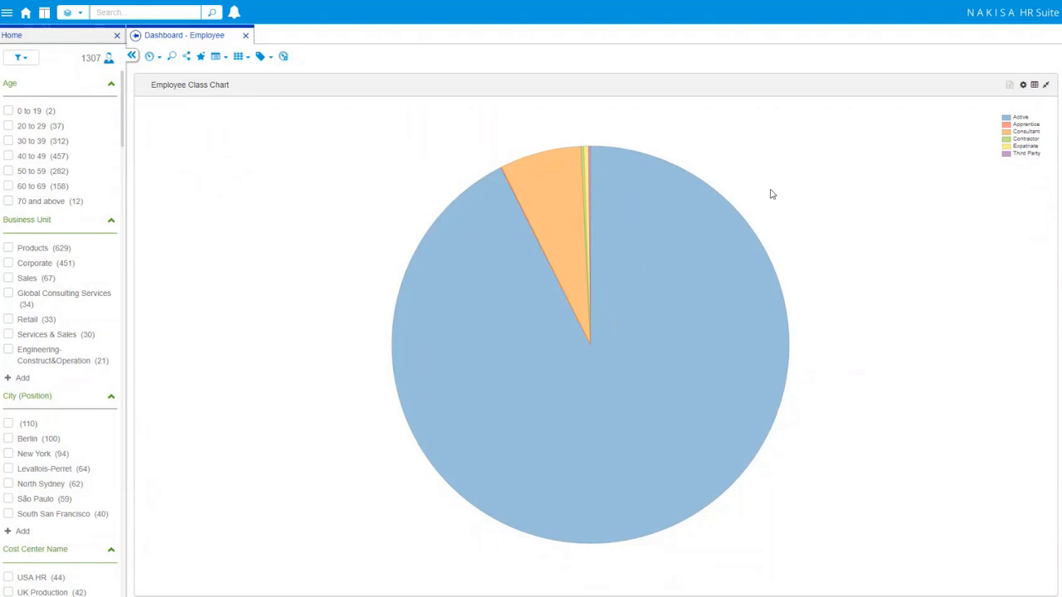
mouse_move(693, 215)
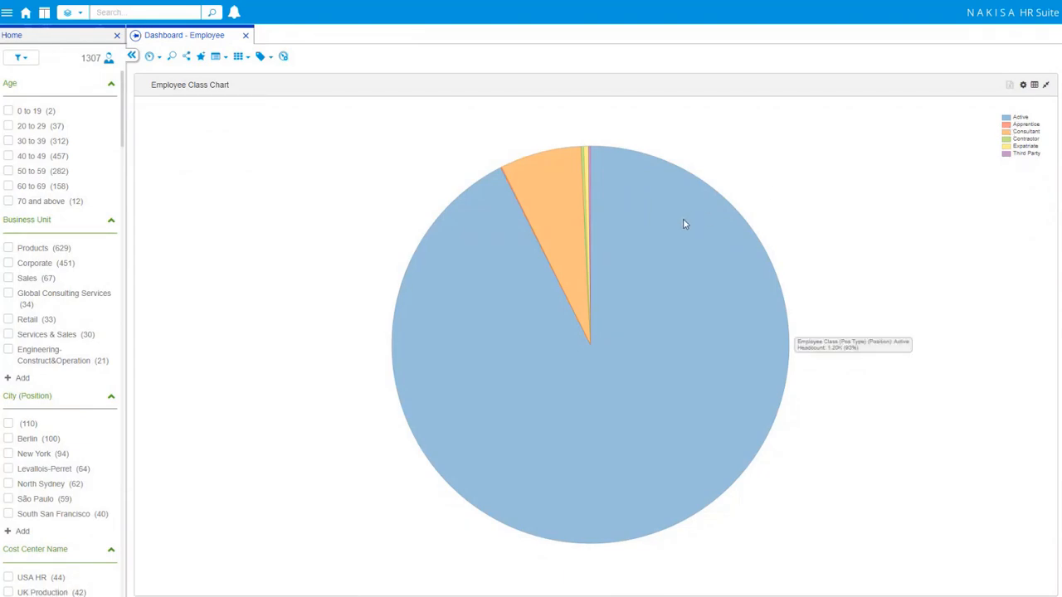
mouse_move(588, 166)
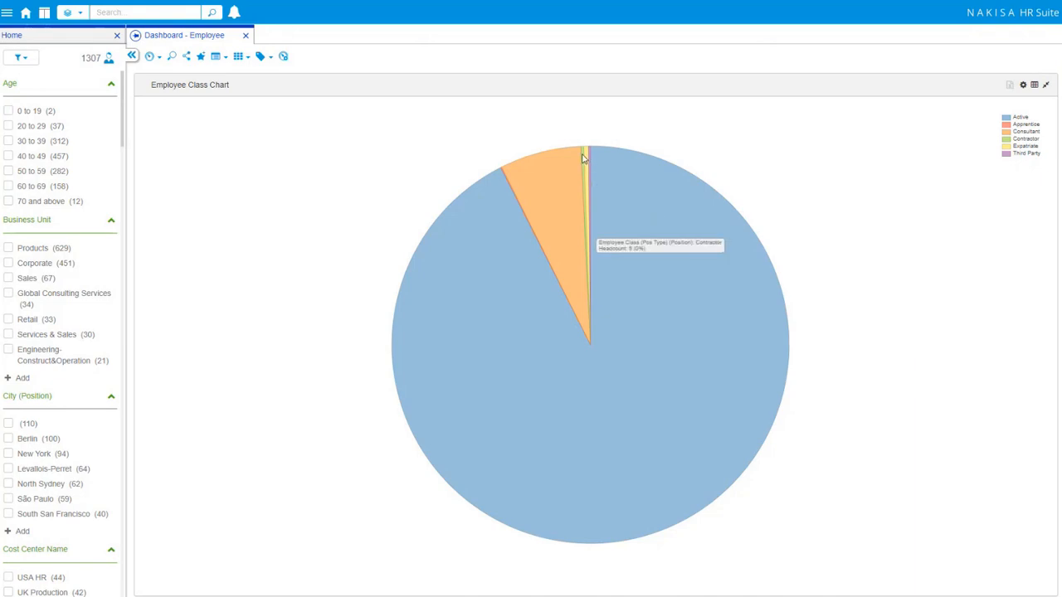
mouse_move(666, 159)
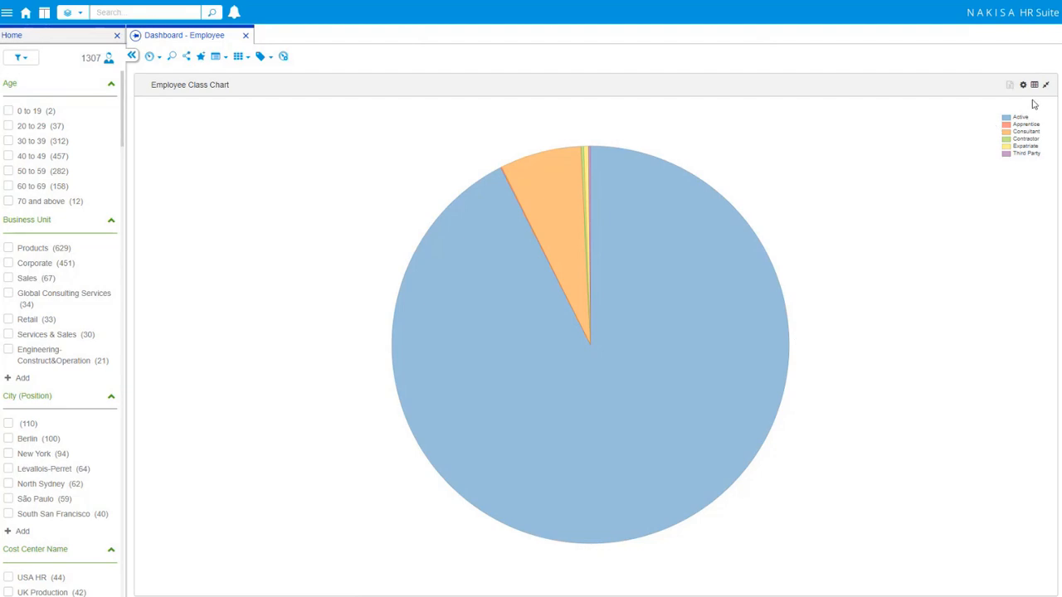
Show the Employee Class Chart by Salary Sum (USD) and by Salary Average (USD) in turn, and display the averages as a table
left_click(1023, 84)
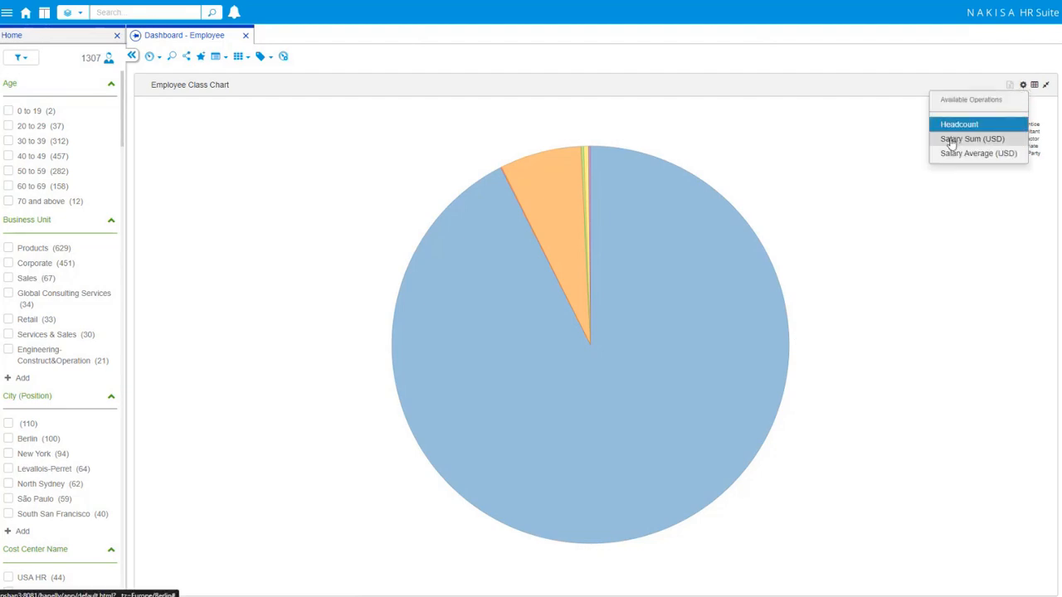
left_click(953, 140)
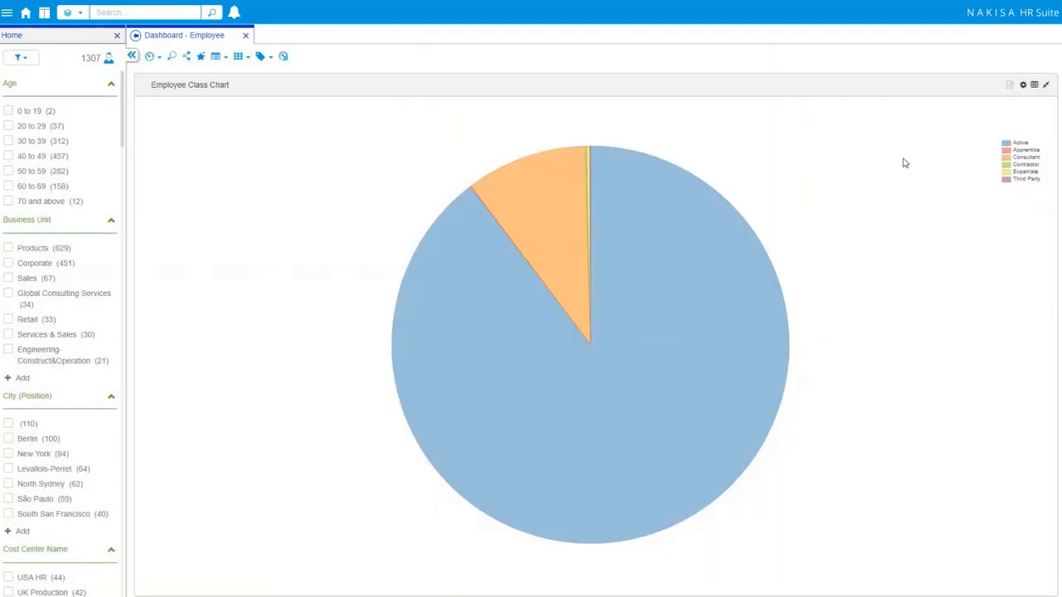
left_click(1023, 85)
left_click(954, 153)
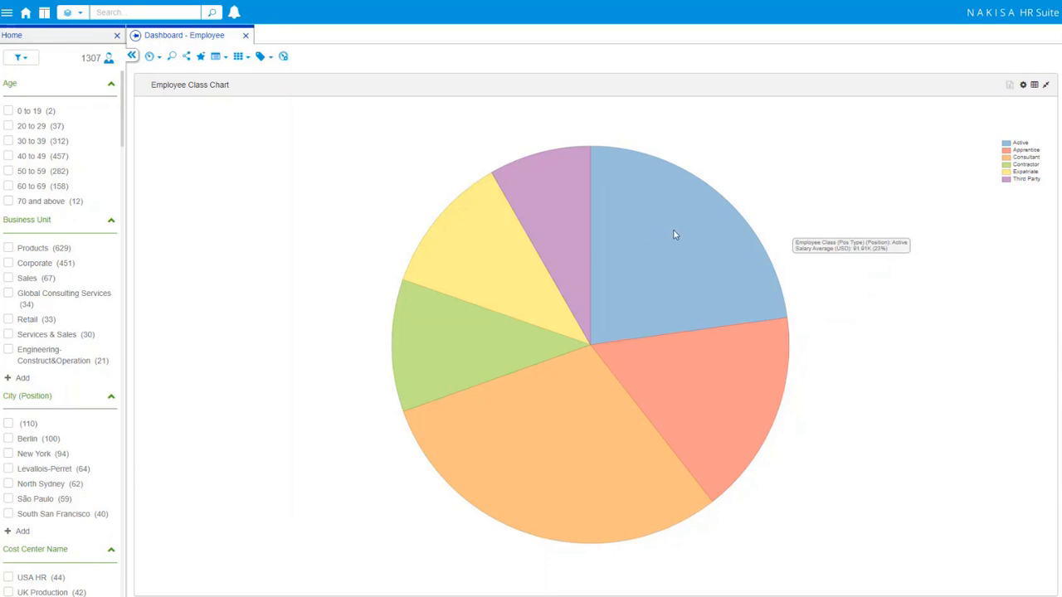
left_click(579, 429)
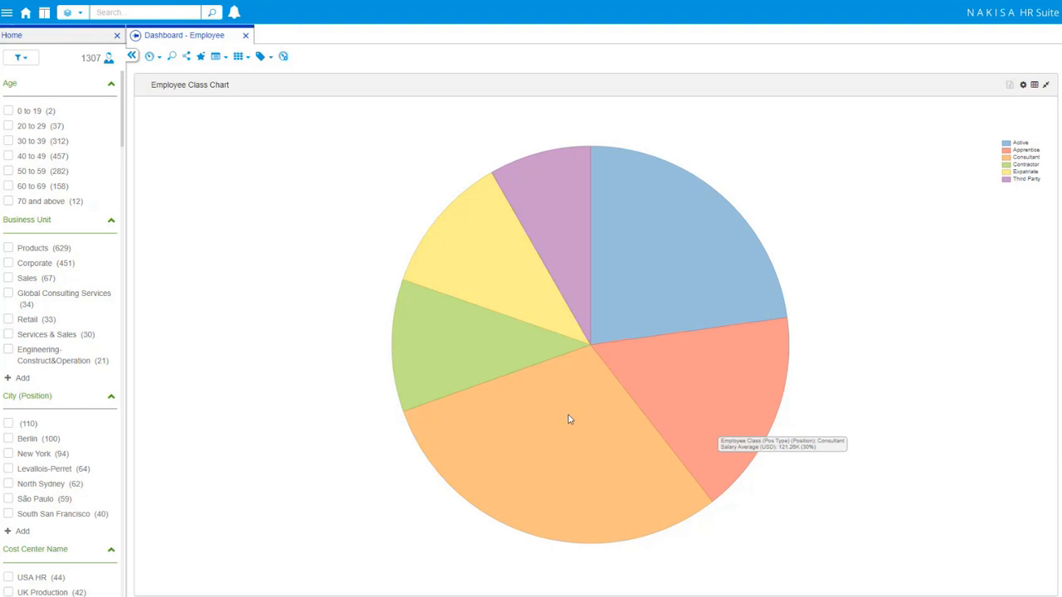
left_click(1034, 88)
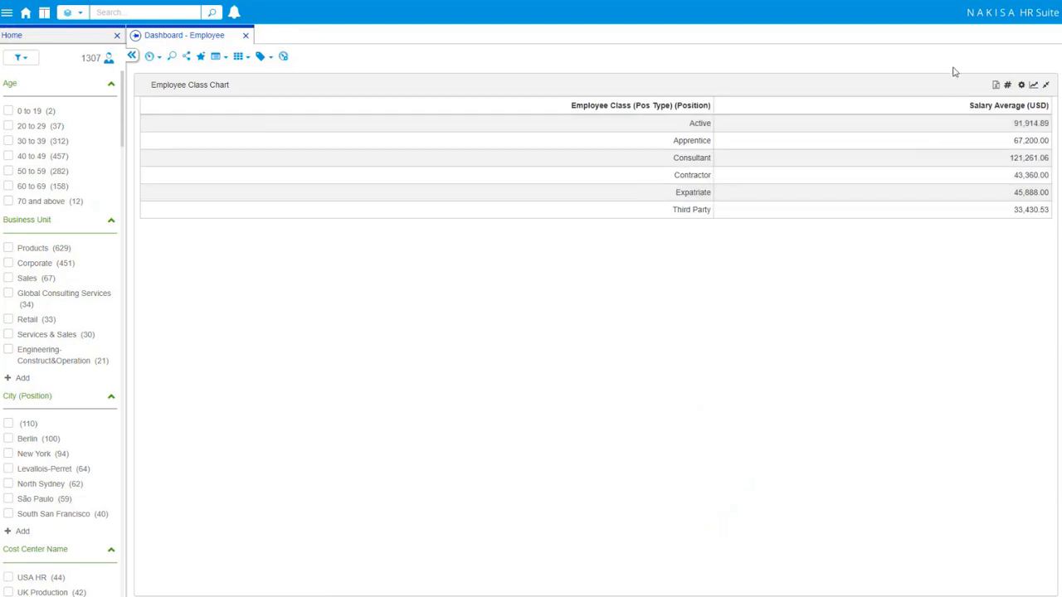
Return the Employee Class Chart to the dashboard and show the Pay Grade / Employee Class chart in full view by Headcount
left_click(1046, 87)
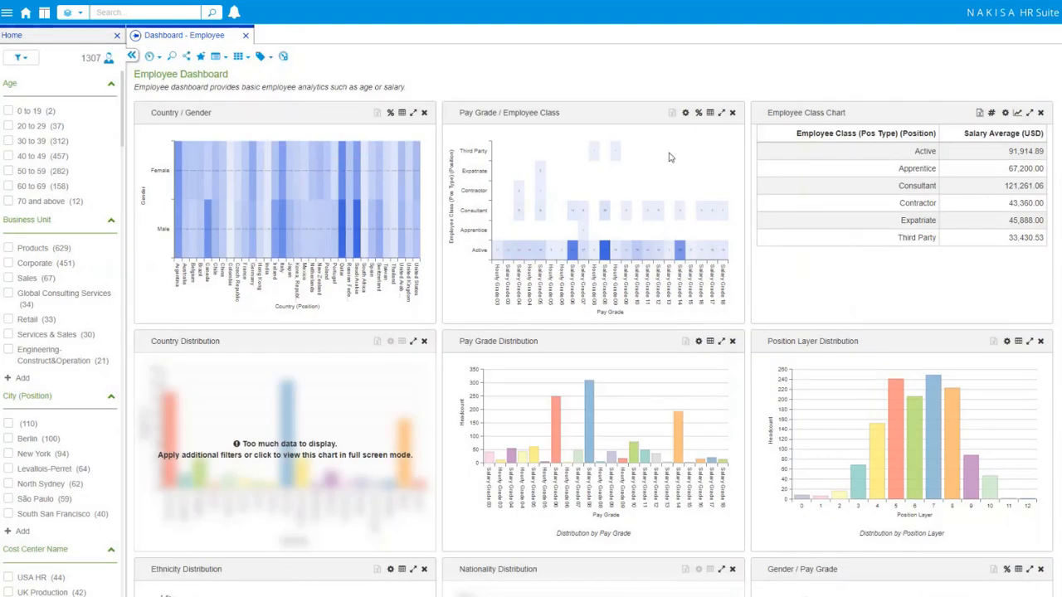
left_click(722, 115)
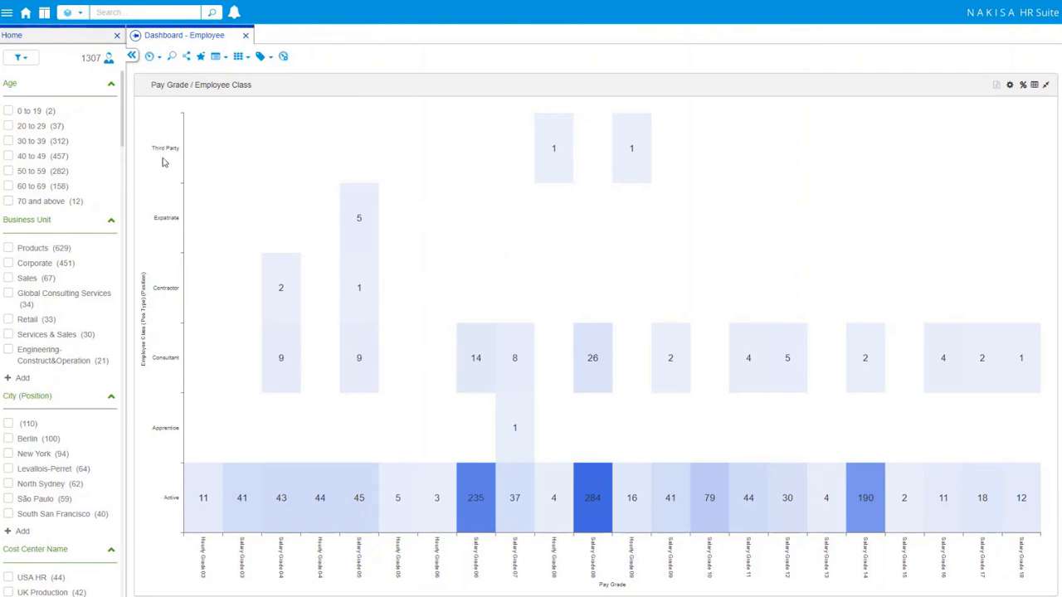
left_click(1008, 85)
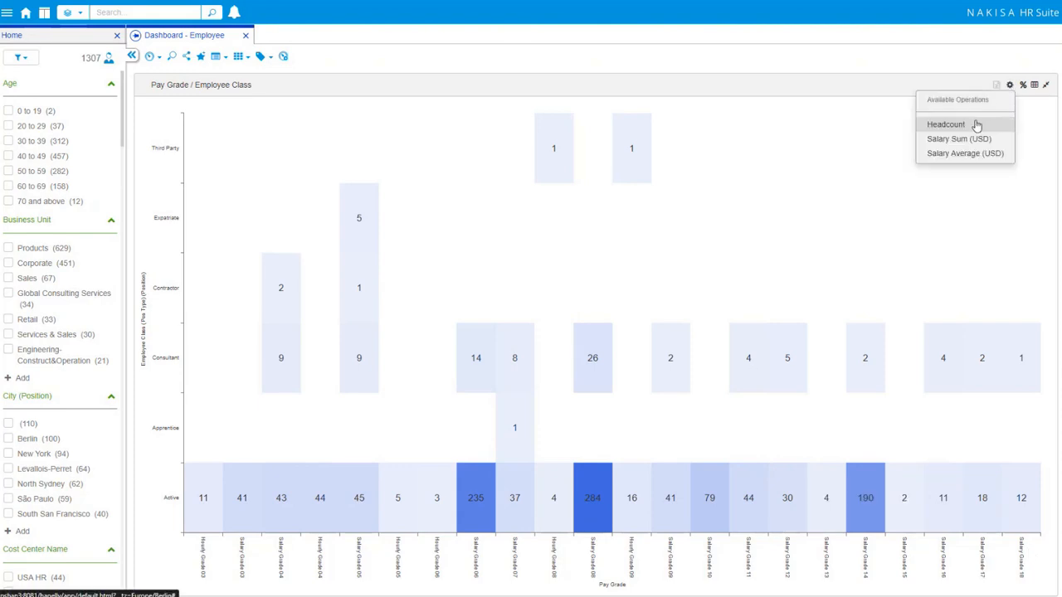
left_click(976, 124)
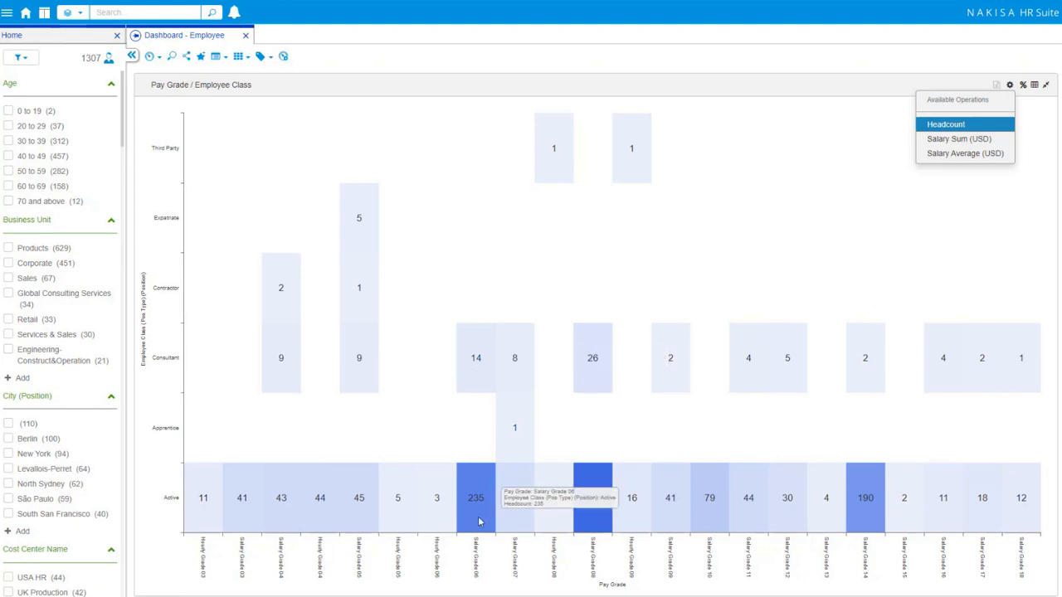
Drill into the Consultant cell at Salary Grade 06, list its employees, and reset the filters back on the dashboard
left_click(474, 359)
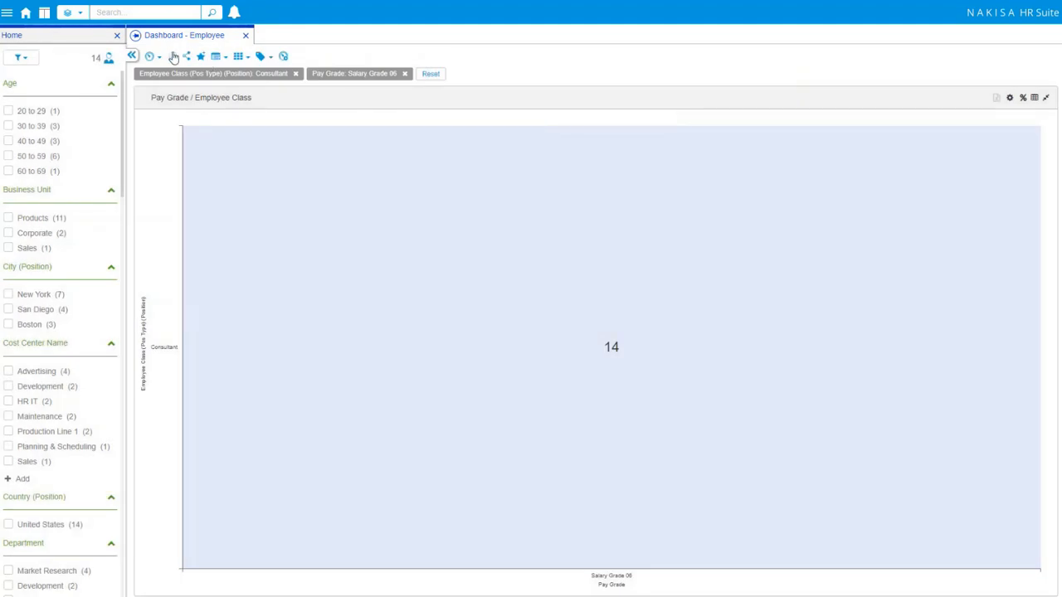
left_click(173, 56)
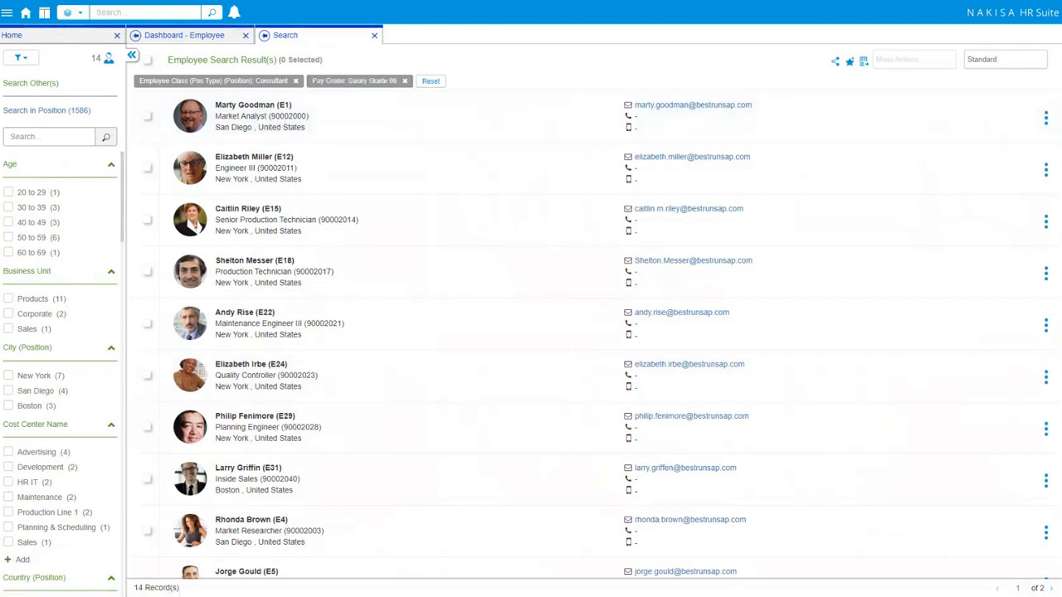
left_click(208, 37)
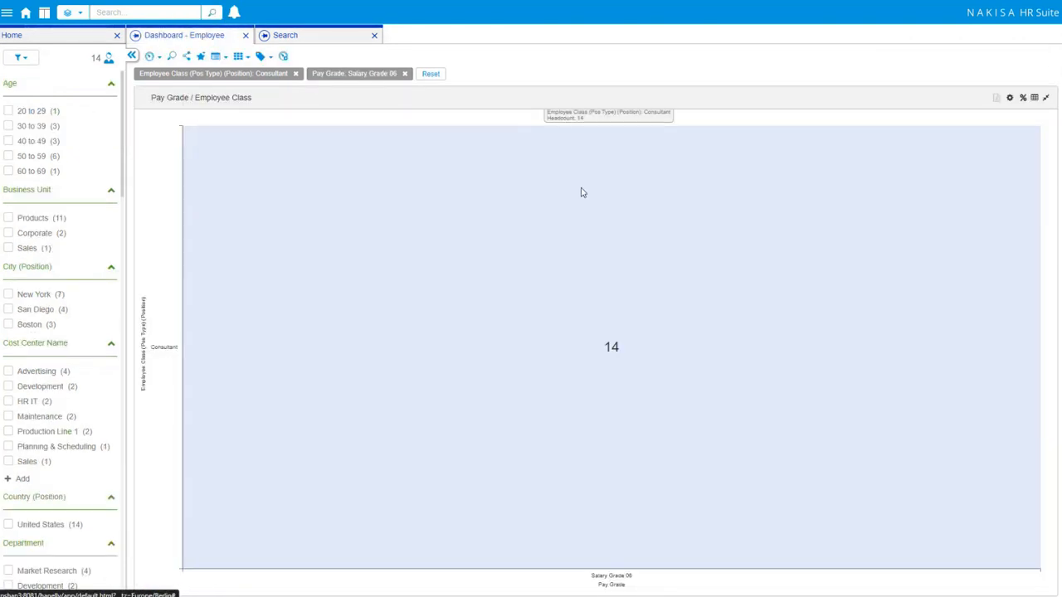
left_click(431, 74)
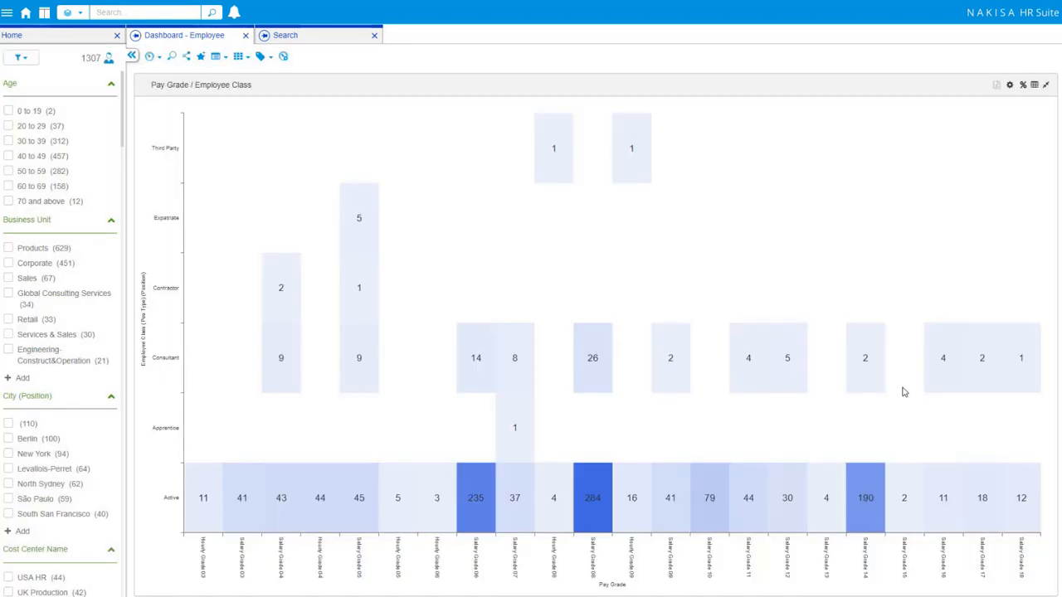
Show the Pay Grade / Employee Class chart by Salary Average (USD), inspect the Consultant cell at Salary Grade 18, and leave full view
left_click(1007, 85)
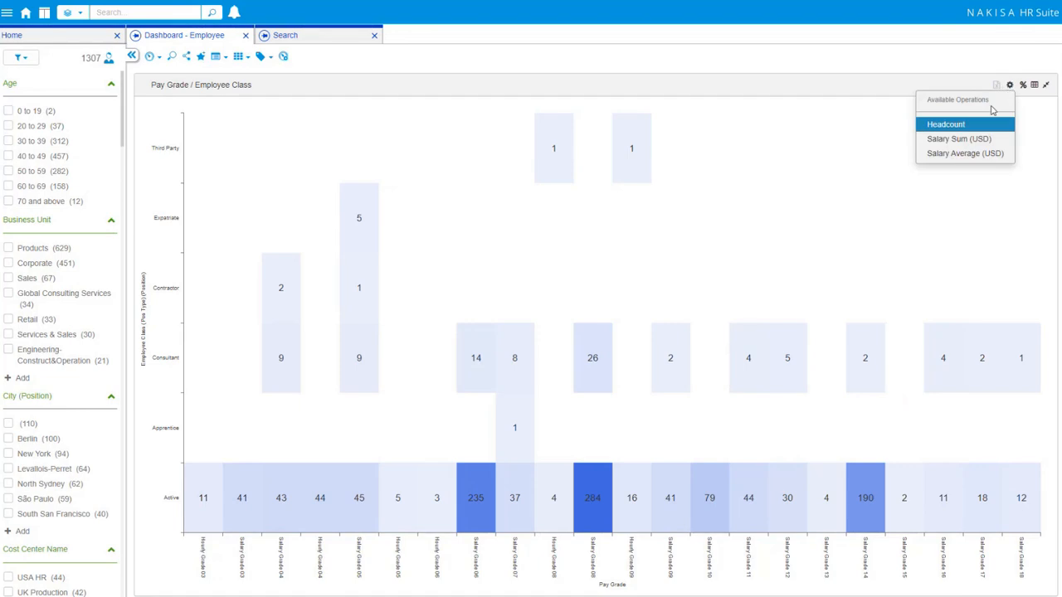
left_click(935, 156)
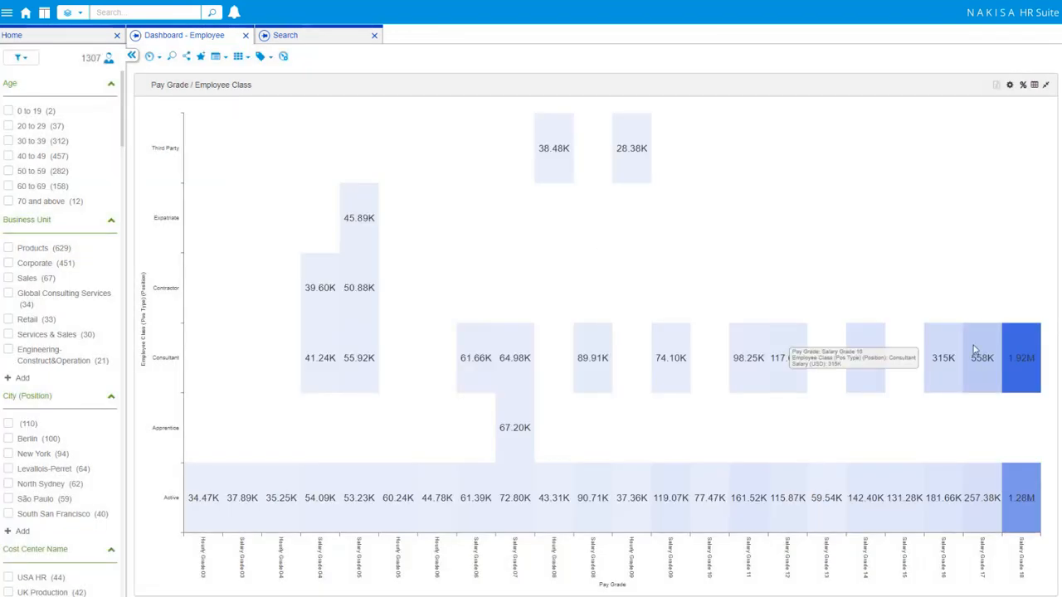
mouse_move(1034, 360)
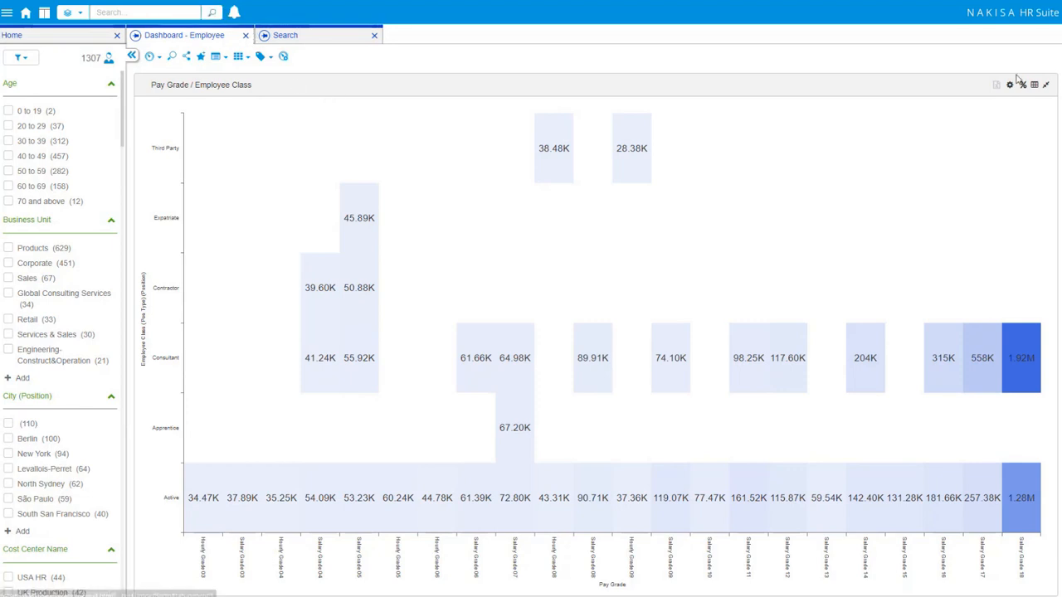
left_click(1045, 84)
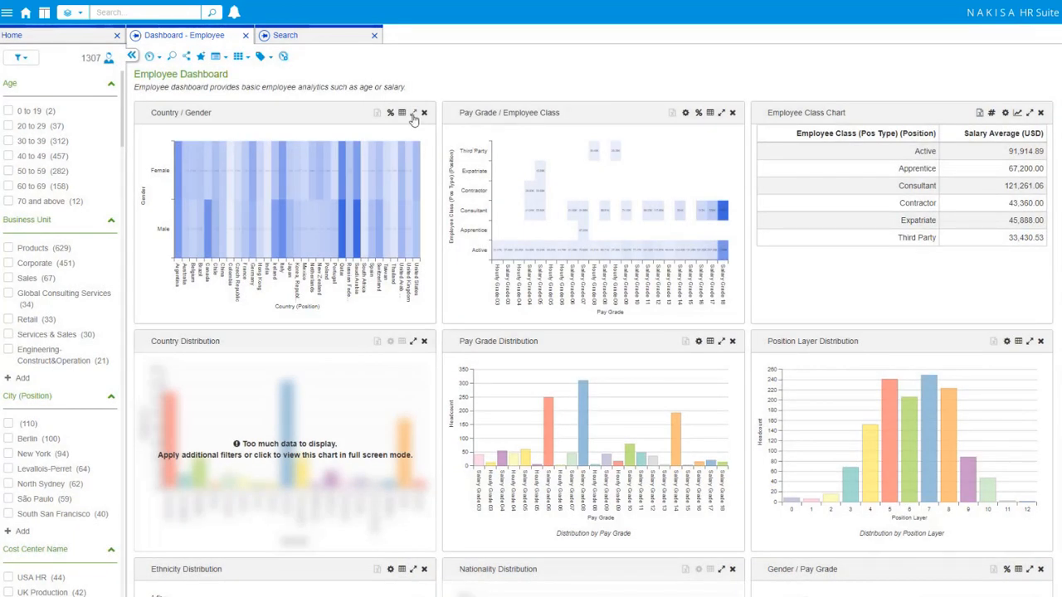
Enlarge the Country / Gender chart to full view and display it as a table
left_click(413, 112)
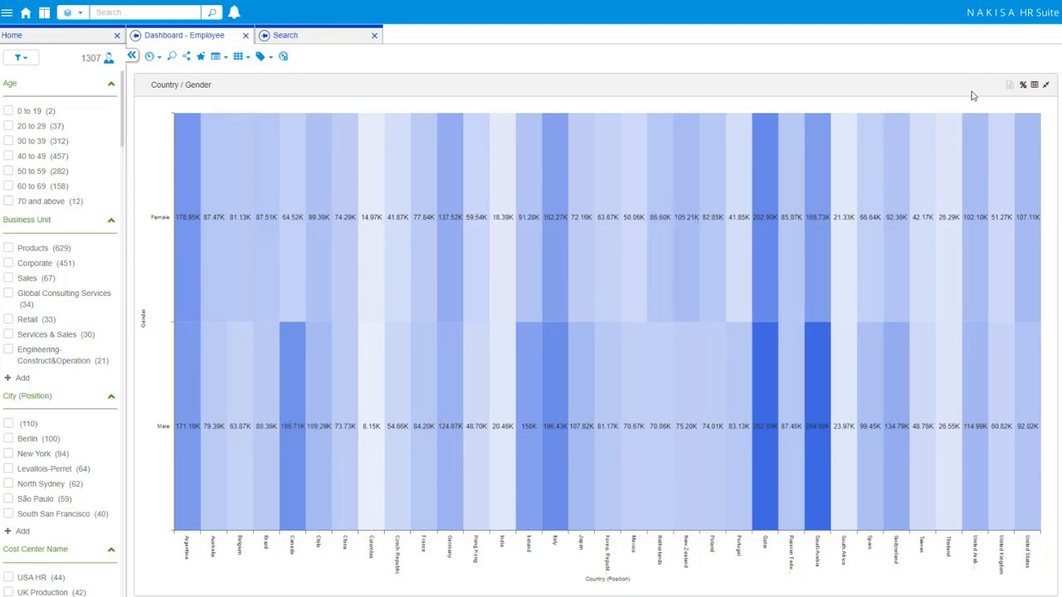
left_click(1034, 84)
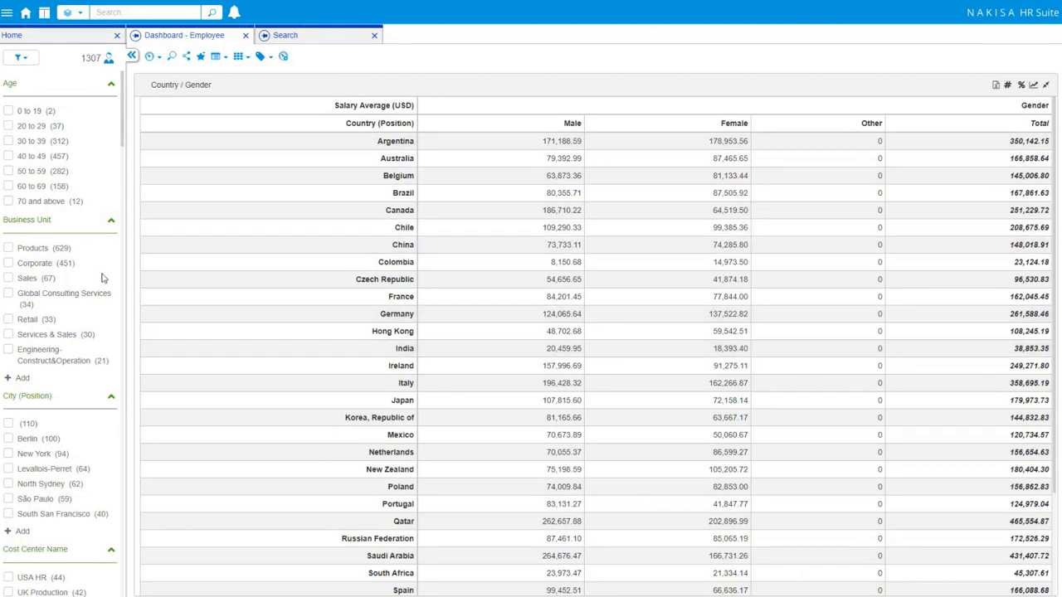
Filter the Country / Gender data to employees whose Key Position is Yes and switch the table back to the chart
scroll(62, 335, "down", 10)
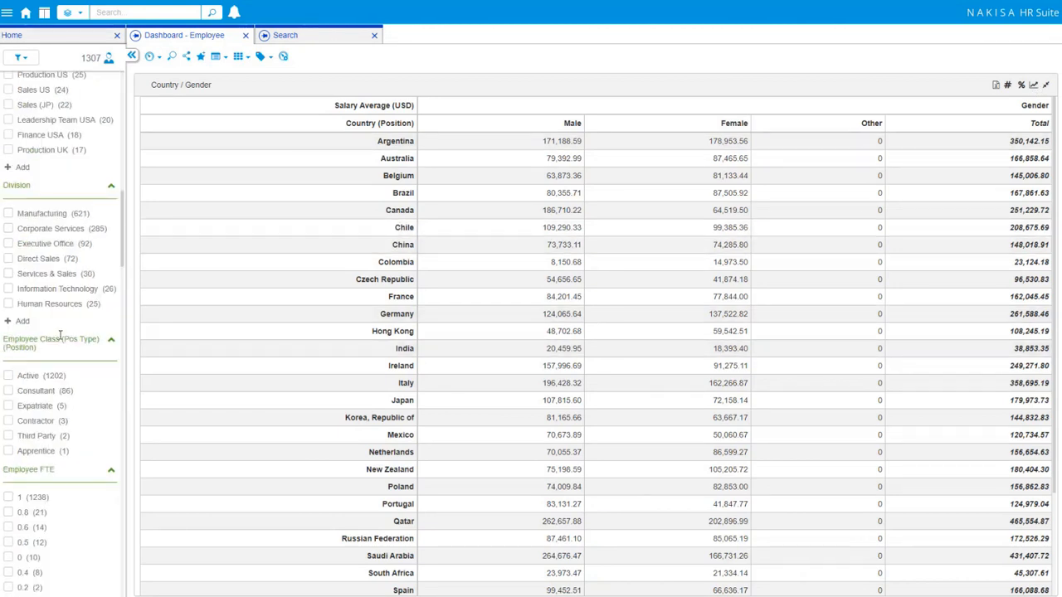
scroll(57, 333, "up", 3)
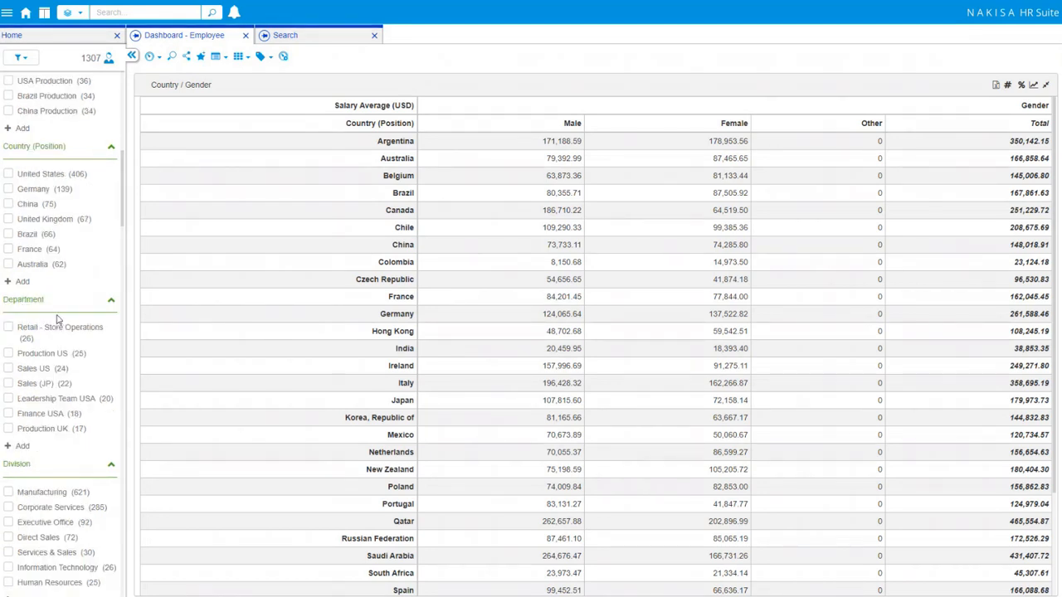
scroll(58, 320, "down", 6)
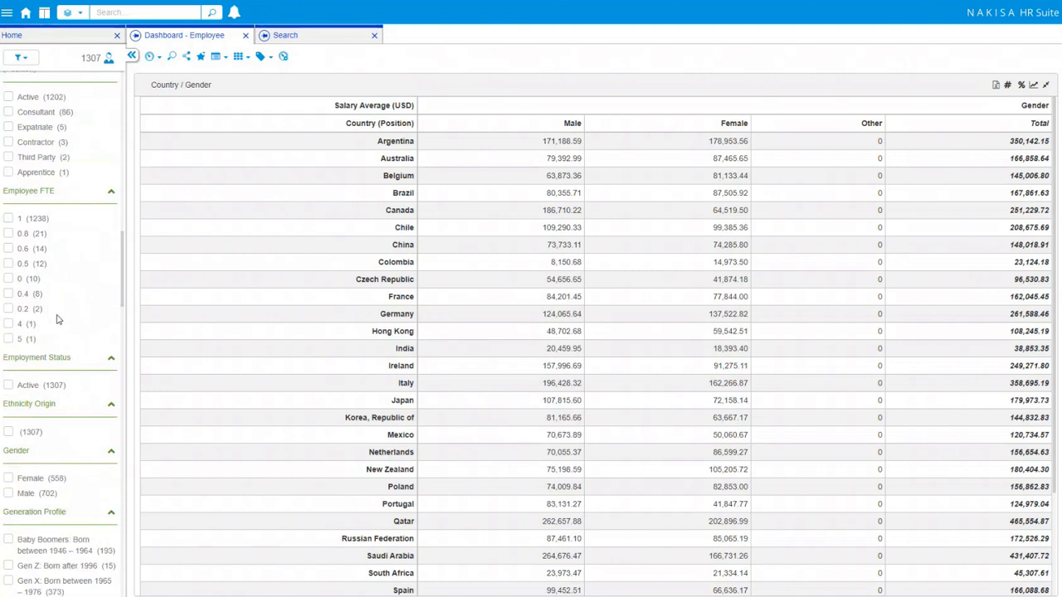
scroll(58, 319, "down", 5)
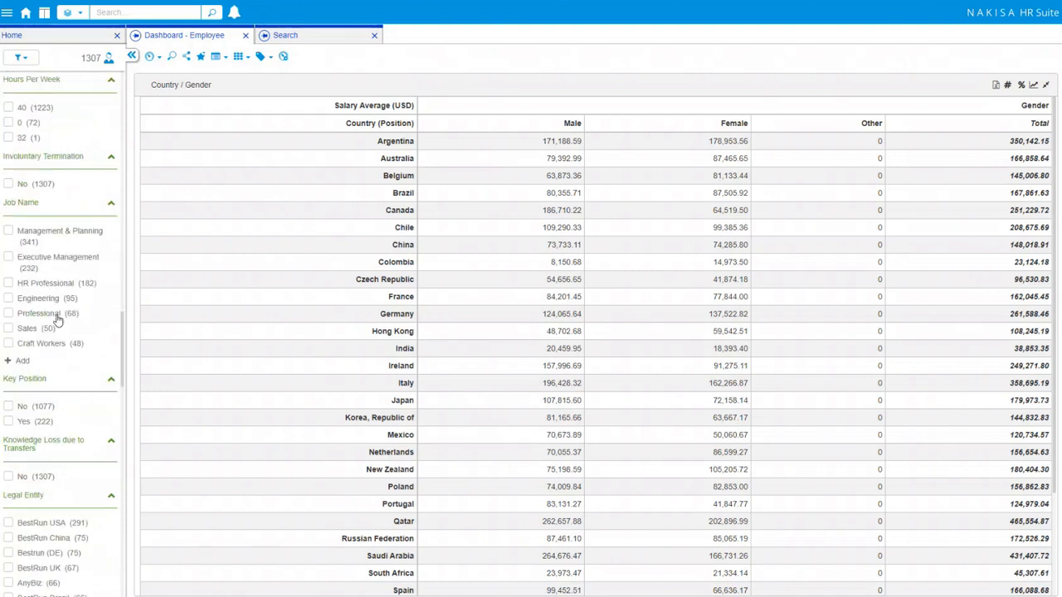
left_click(22, 422)
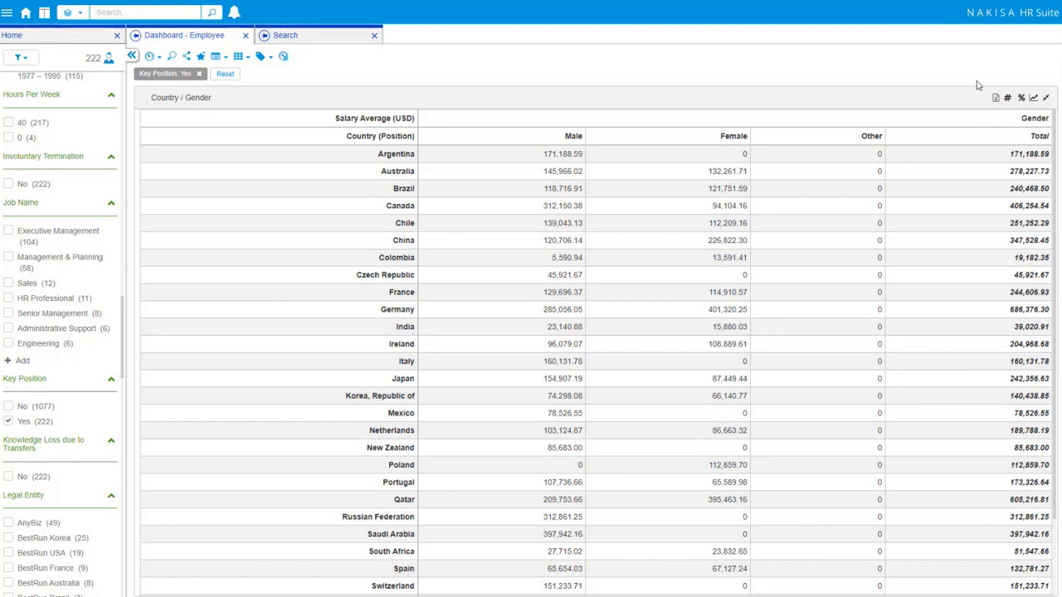
left_click(1033, 97)
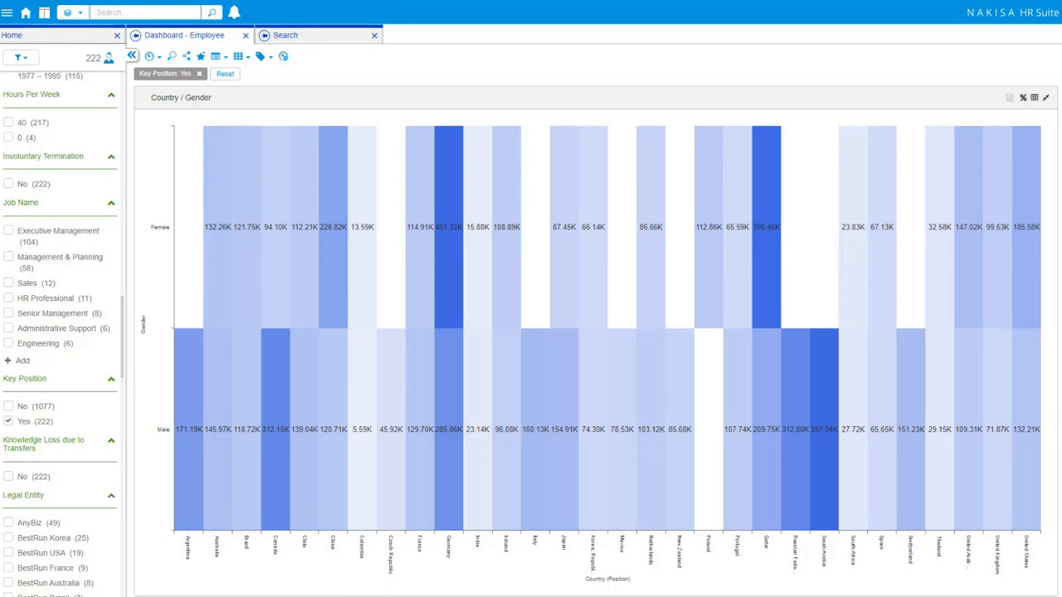
scroll(40, 282, "down", 5)
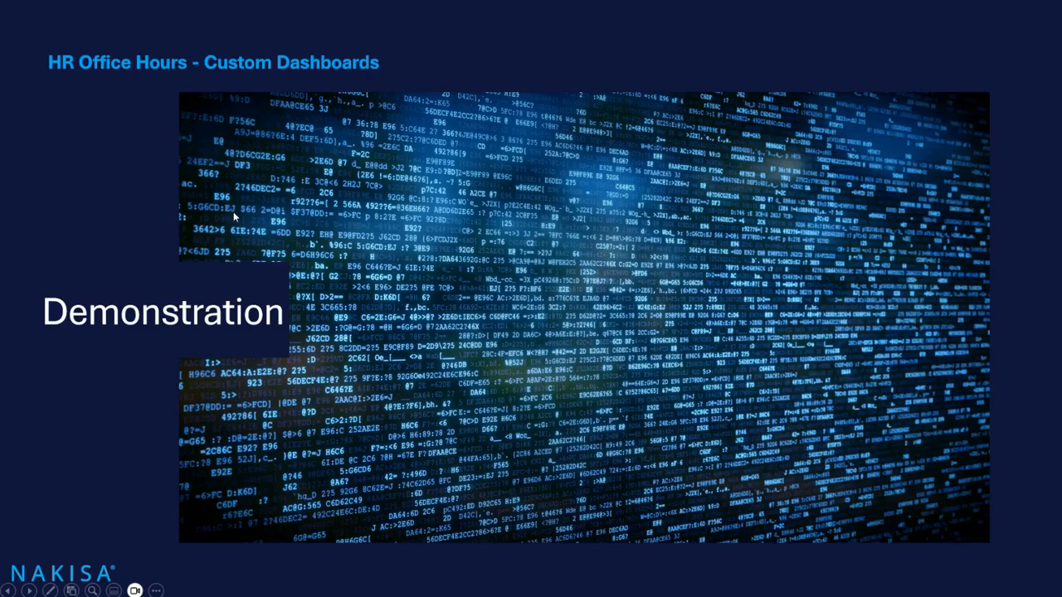
left_click(233, 213)
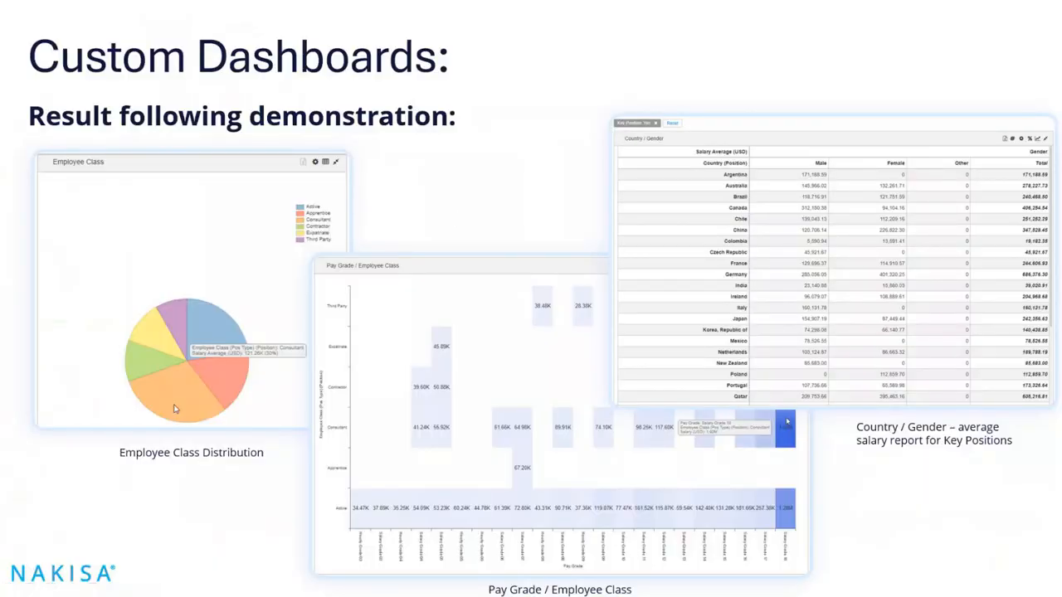
key("Right")
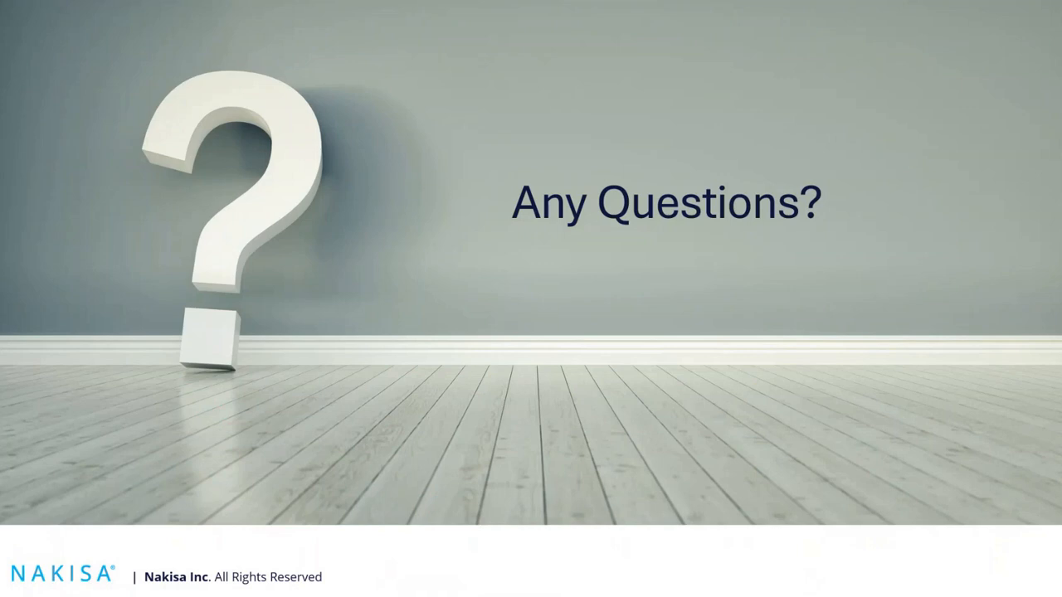